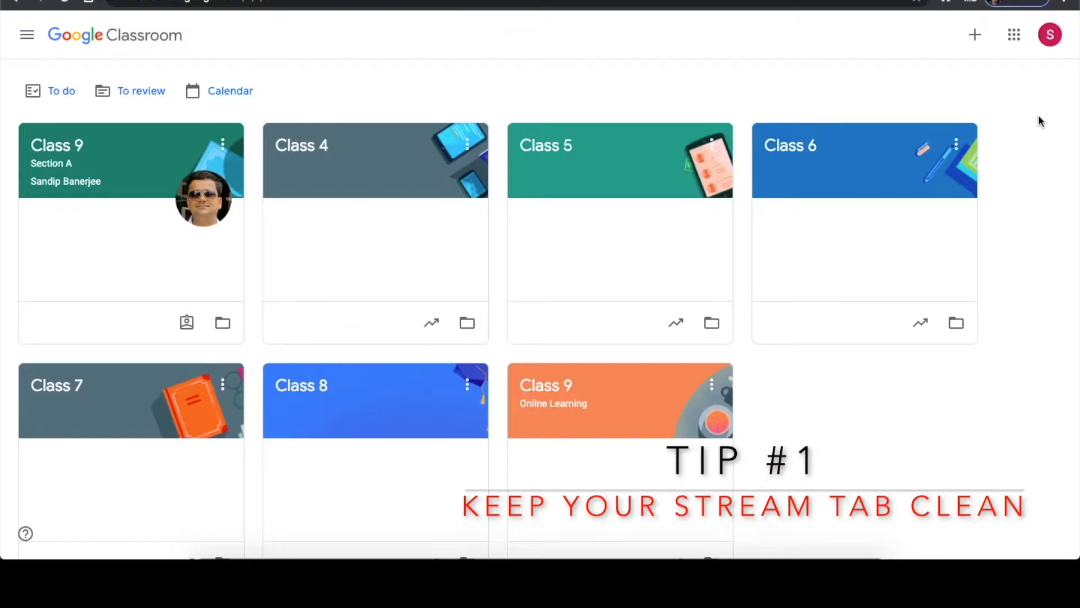
Open the Class 9 class with the section Online Learning from the class overview.
{"action": "scroll", "coordinate": [1040, 121], "scroll_direction": "down", "scroll_amount": 2}
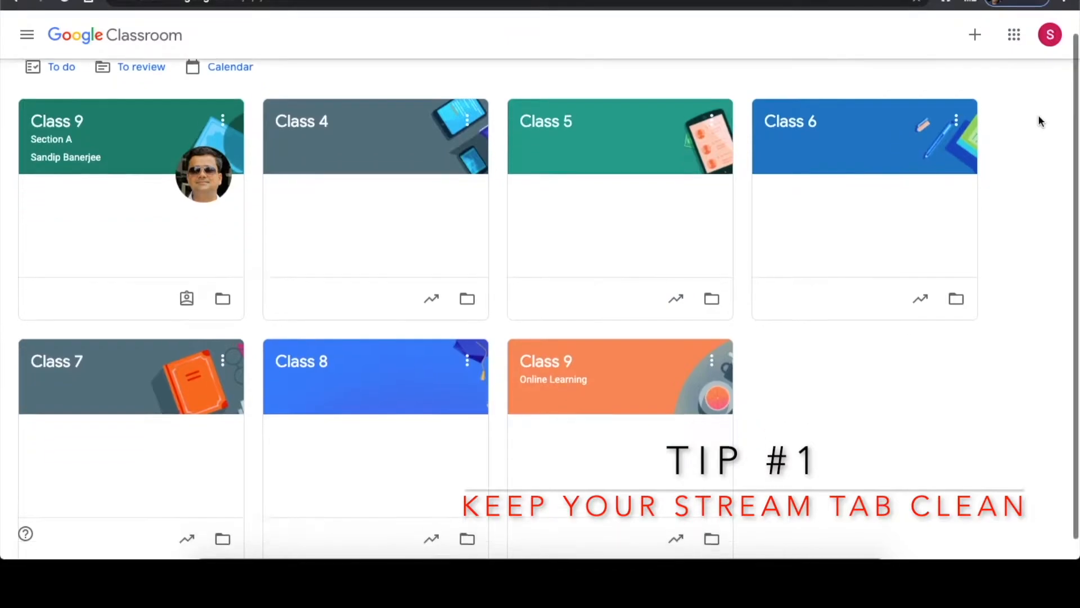
{"action": "scroll", "coordinate": [1040, 122], "scroll_direction": "up", "scroll_amount": 2}
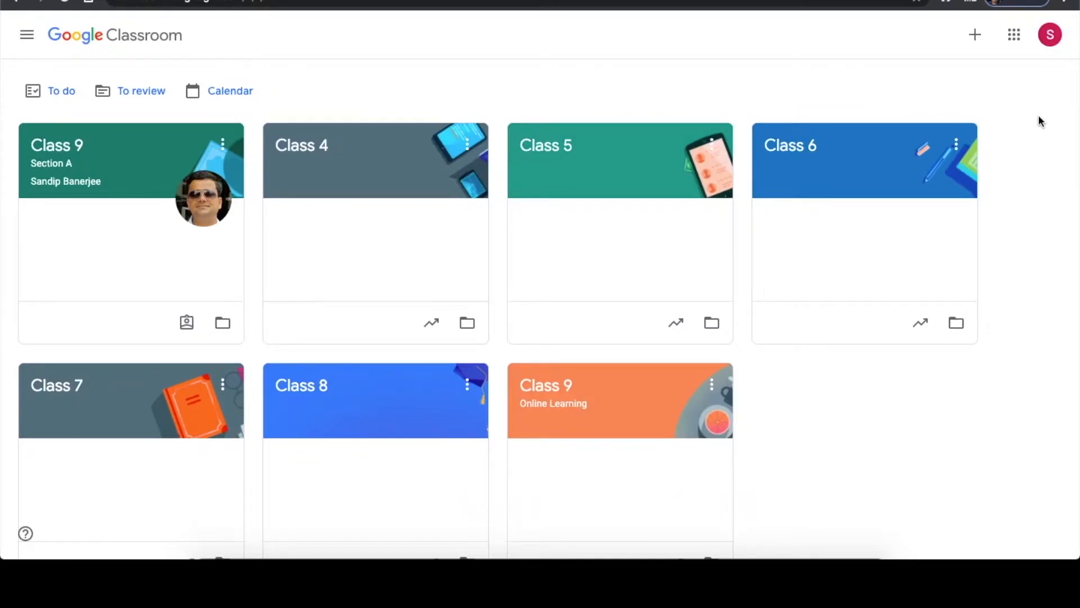
{"action": "scroll", "coordinate": [1040, 122], "scroll_direction": "down", "scroll_amount": 2}
{"action": "scroll", "coordinate": [1040, 121], "scroll_direction": "up", "scroll_amount": 2}
{"action": "left_click", "coordinate": [536, 390]}
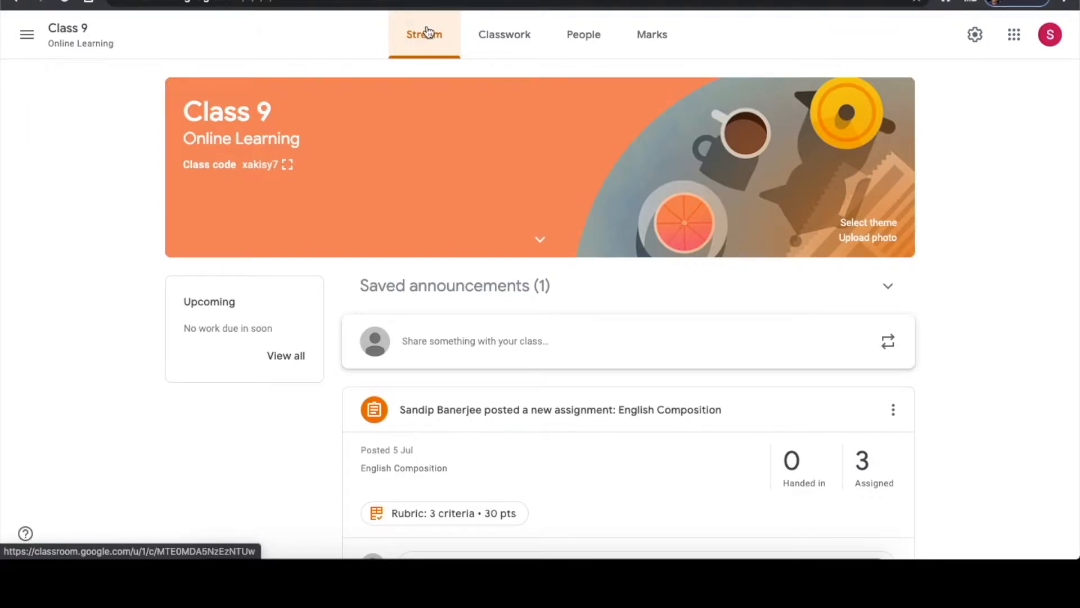
Review the assignment, material and announcement posts throughout the Class 9 stream, from the newest down to the oldest.
{"action": "scroll", "coordinate": [1006, 119], "scroll_direction": "down", "scroll_amount": 2}
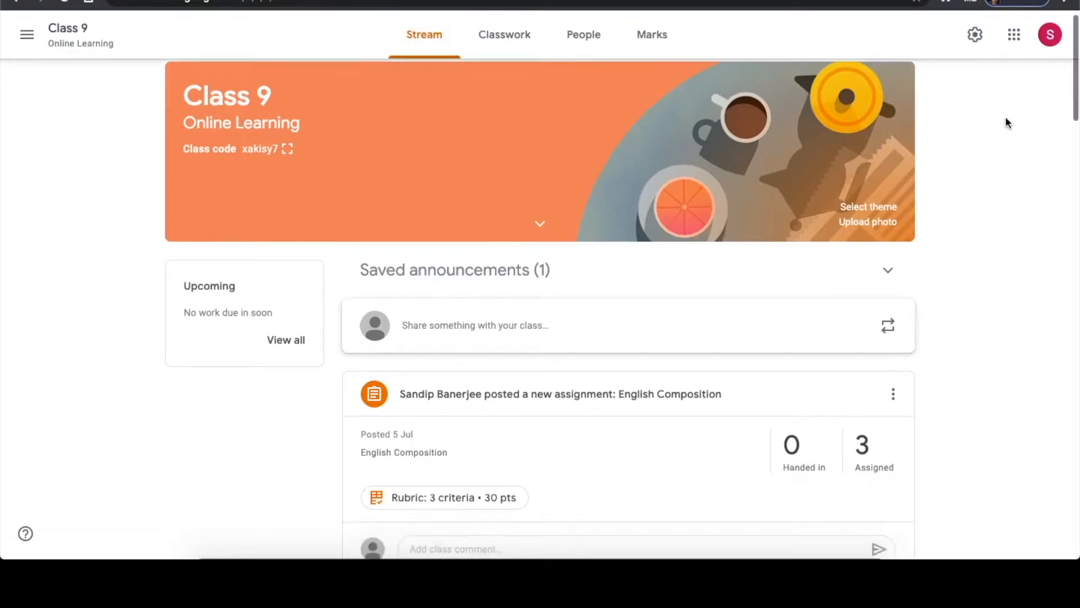
{"action": "scroll", "coordinate": [1007, 119], "scroll_direction": "down", "scroll_amount": 6}
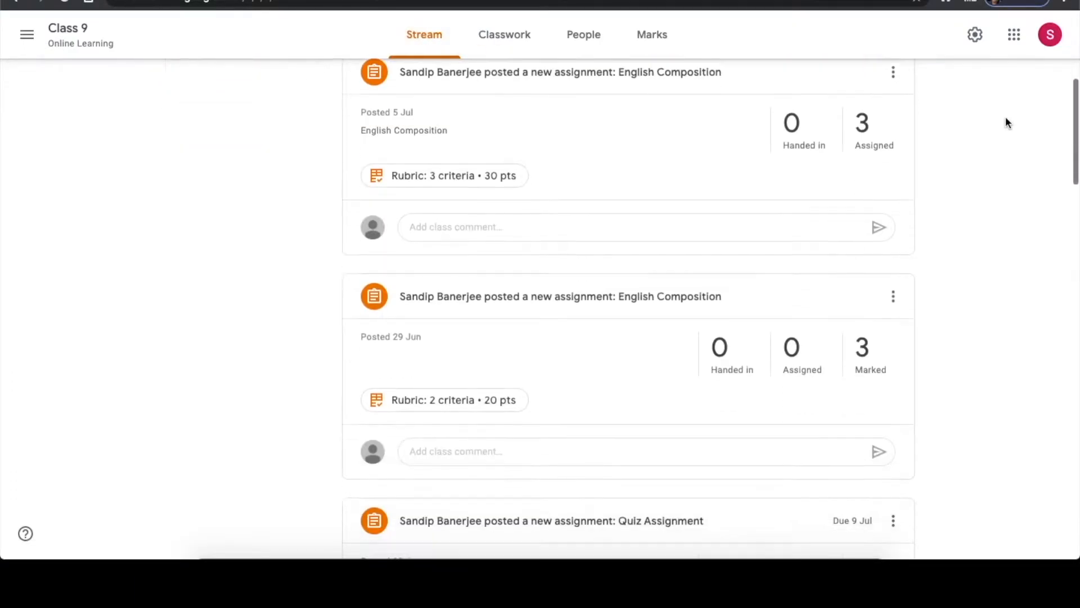
{"action": "scroll", "coordinate": [1007, 123], "scroll_direction": "up", "scroll_amount": 2}
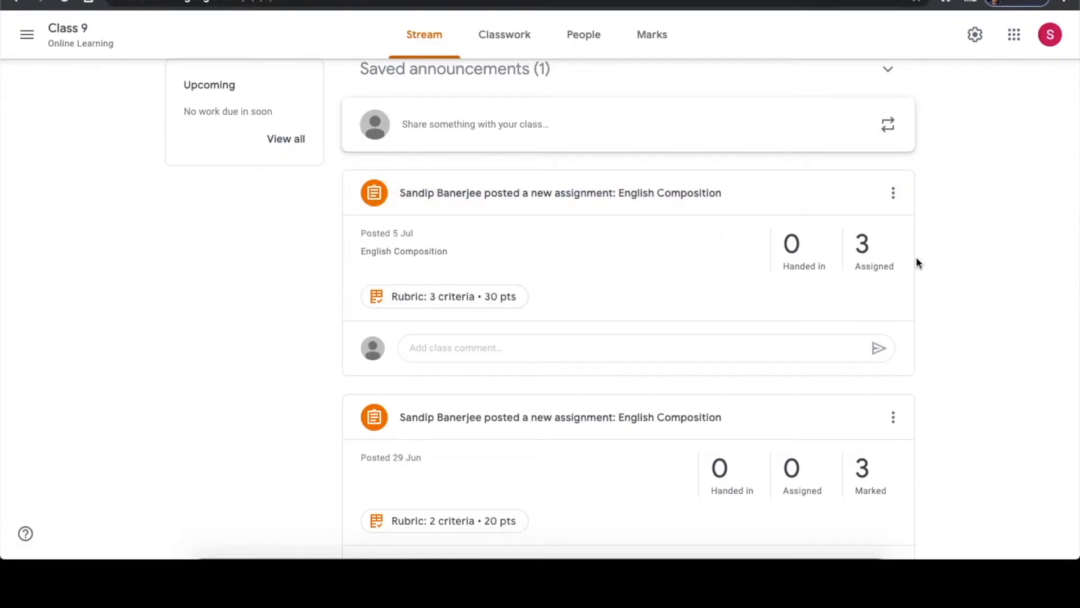
{"action": "scroll", "coordinate": [950, 213], "scroll_direction": "down", "scroll_amount": 6}
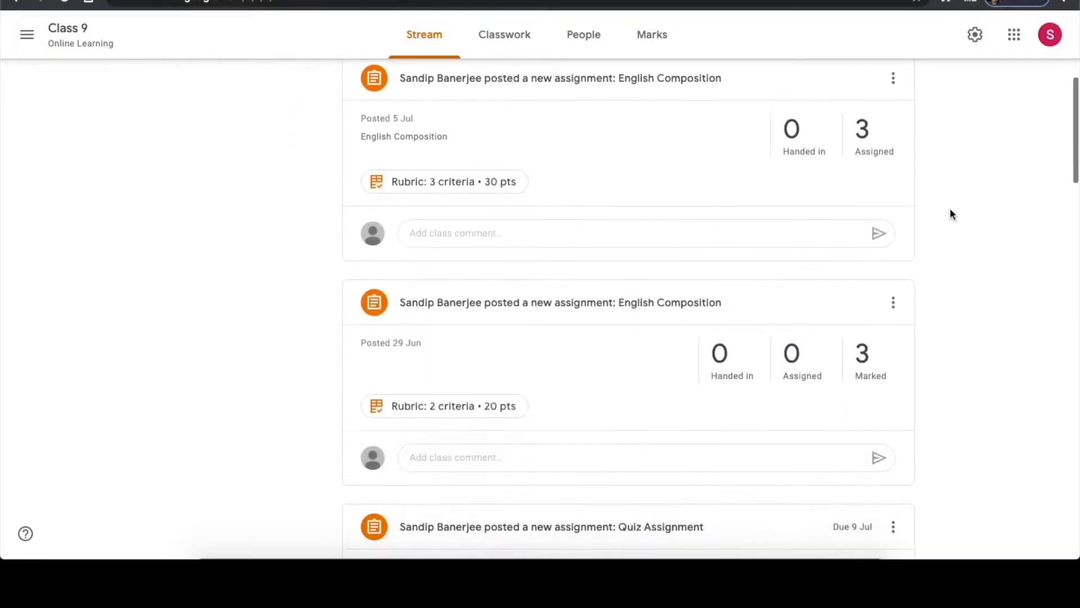
{"action": "scroll", "coordinate": [950, 213], "scroll_direction": "down", "scroll_amount": 2}
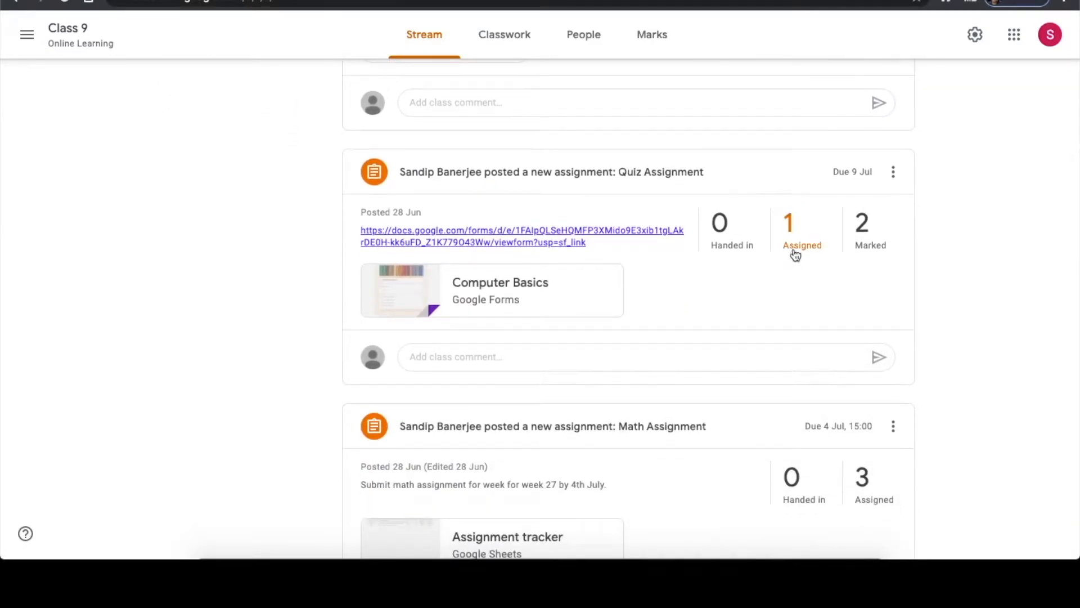
{"action": "scroll", "coordinate": [1008, 232], "scroll_direction": "down", "scroll_amount": 12}
{"action": "scroll", "coordinate": [1008, 233], "scroll_direction": "down", "scroll_amount": 9}
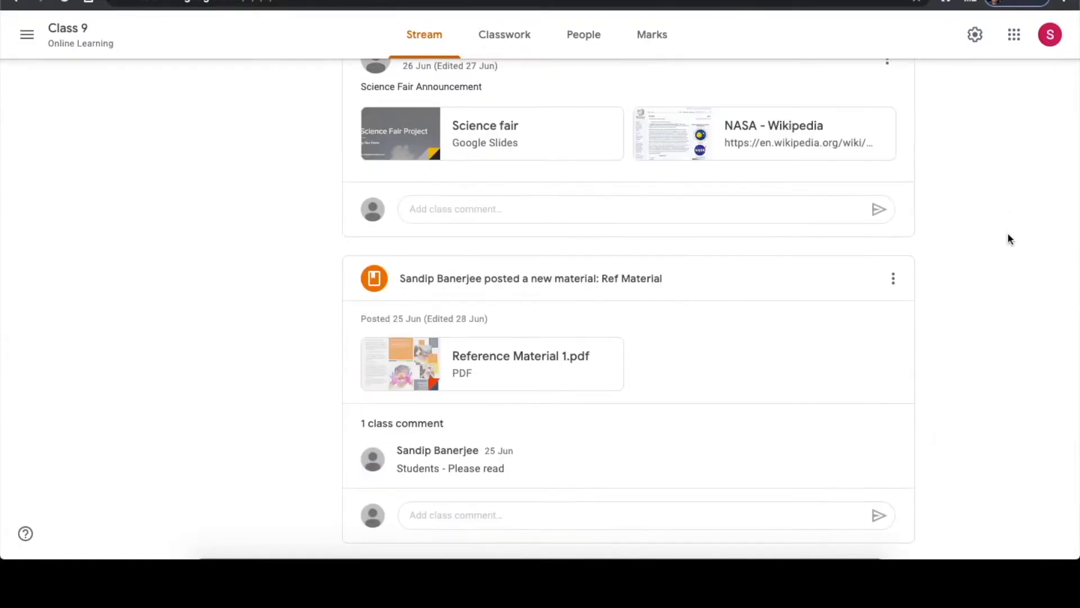
{"action": "scroll", "coordinate": [1007, 238], "scroll_direction": "down", "scroll_amount": 5}
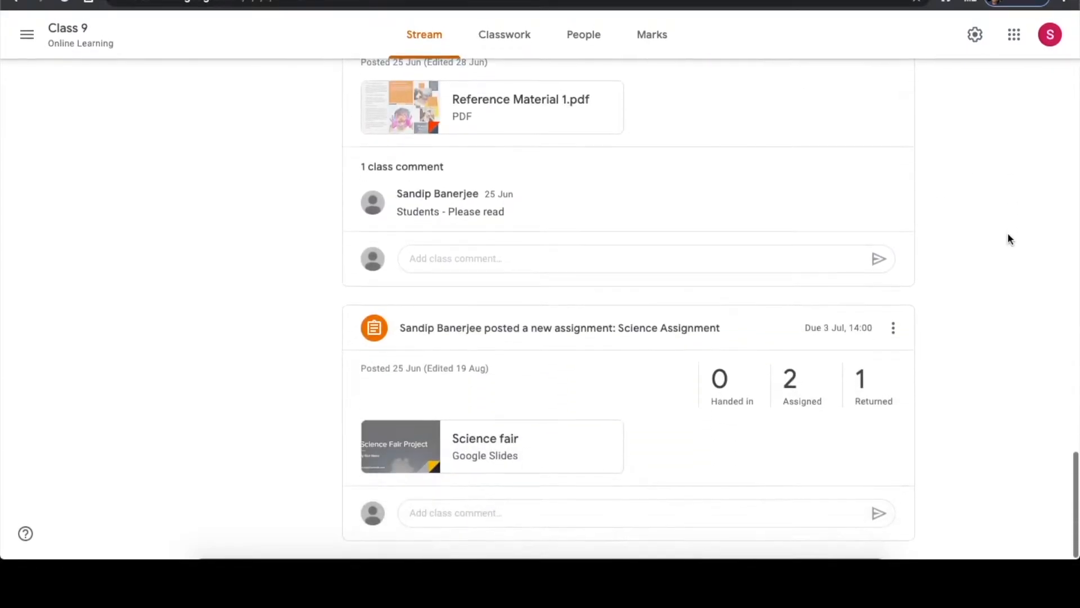
{"action": "scroll", "coordinate": [1008, 238], "scroll_direction": "up", "scroll_amount": 1}
{"action": "scroll", "coordinate": [1008, 234], "scroll_direction": "up", "scroll_amount": 20}
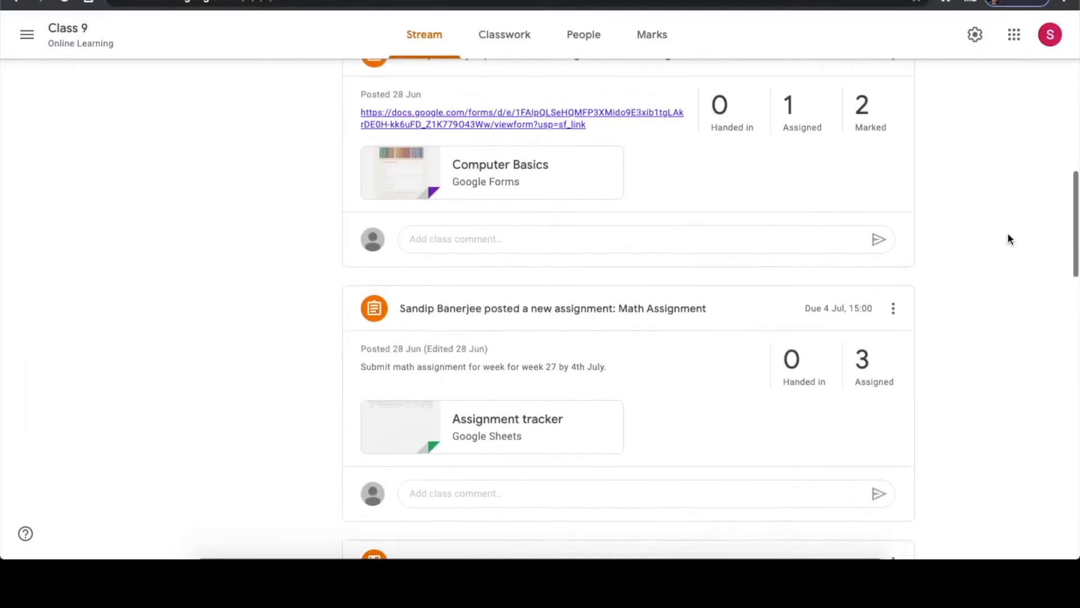
{"action": "scroll", "coordinate": [1008, 238], "scroll_direction": "down", "scroll_amount": 3}
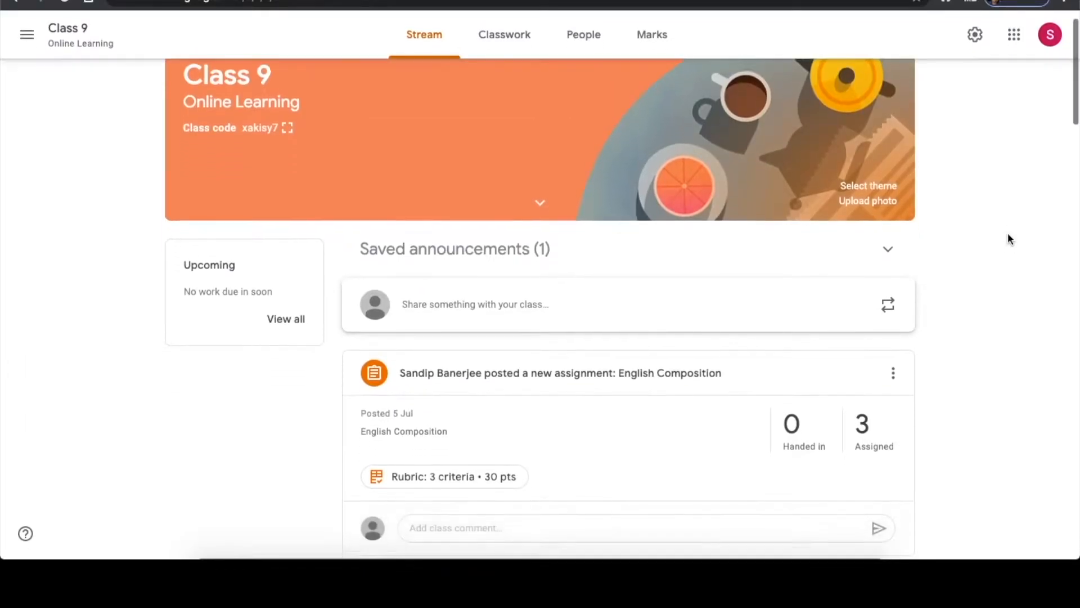
{"action": "scroll", "coordinate": [1008, 239], "scroll_direction": "down", "scroll_amount": 6}
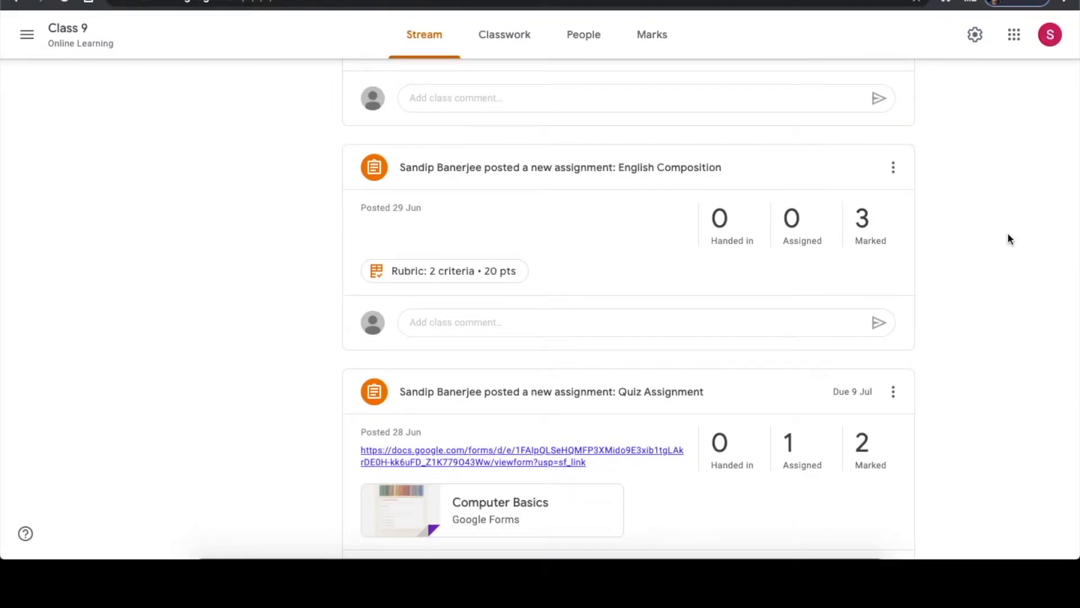
{"action": "scroll", "coordinate": [1008, 238], "scroll_direction": "up", "scroll_amount": 10}
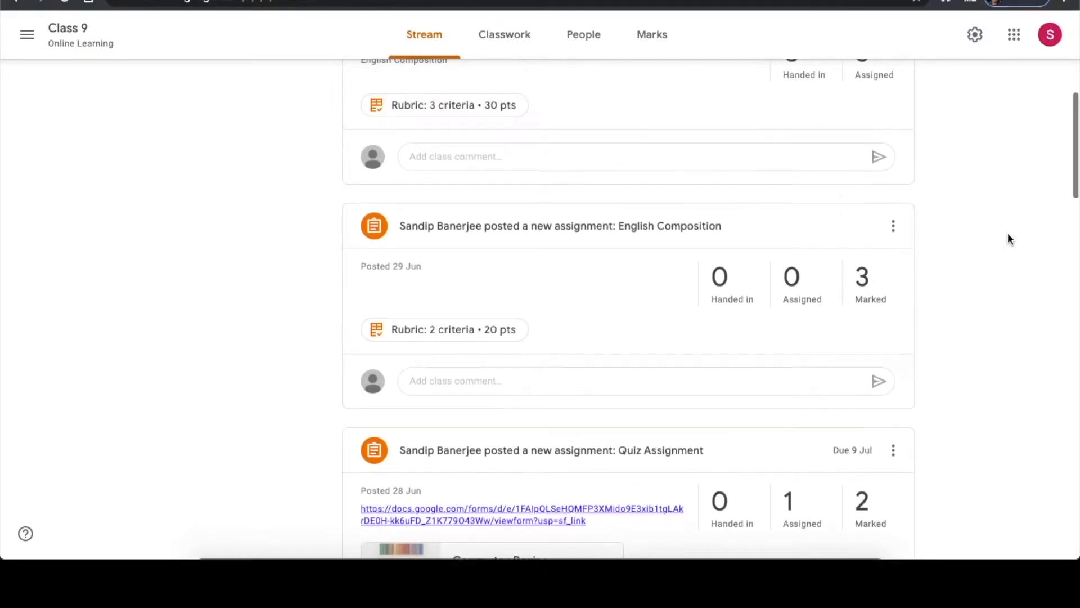
{"action": "scroll", "coordinate": [1007, 238], "scroll_direction": "down", "scroll_amount": 4}
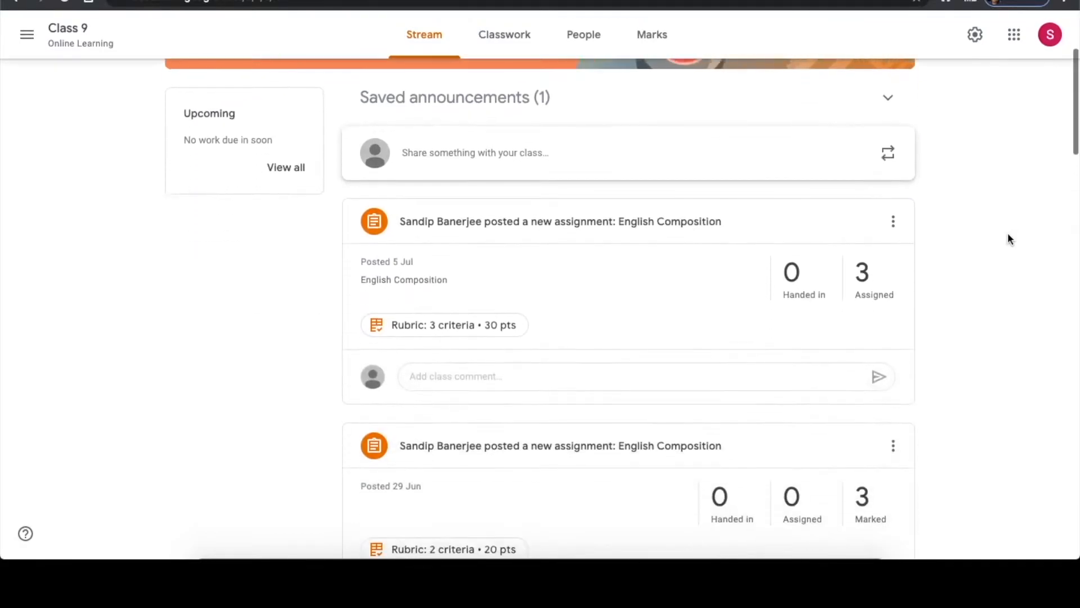
{"action": "scroll", "coordinate": [1009, 234], "scroll_direction": "up", "scroll_amount": 4}
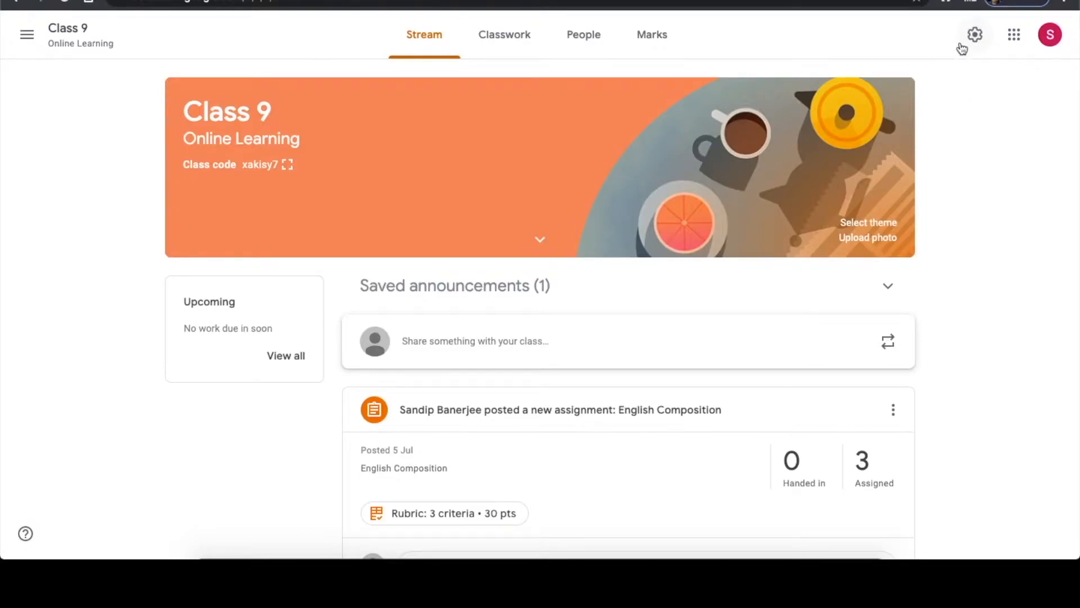
In the class settings, set the Stream permission to "Only teachers can post or comment".
{"action": "left_click", "coordinate": [976, 36]}
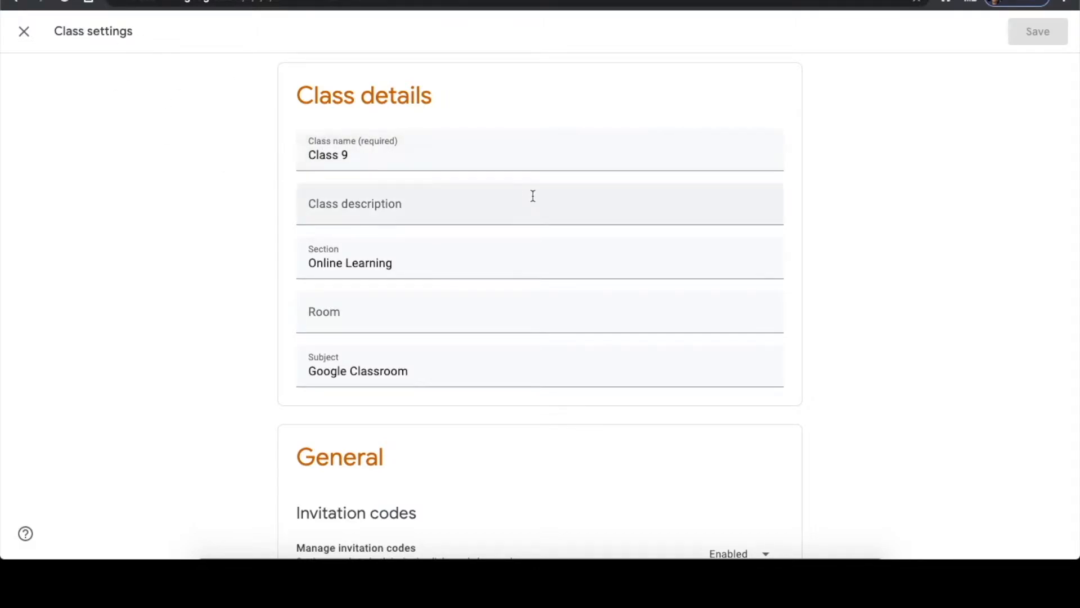
{"action": "scroll", "coordinate": [921, 201], "scroll_direction": "down", "scroll_amount": 1}
{"action": "scroll", "coordinate": [920, 200], "scroll_direction": "down", "scroll_amount": 8}
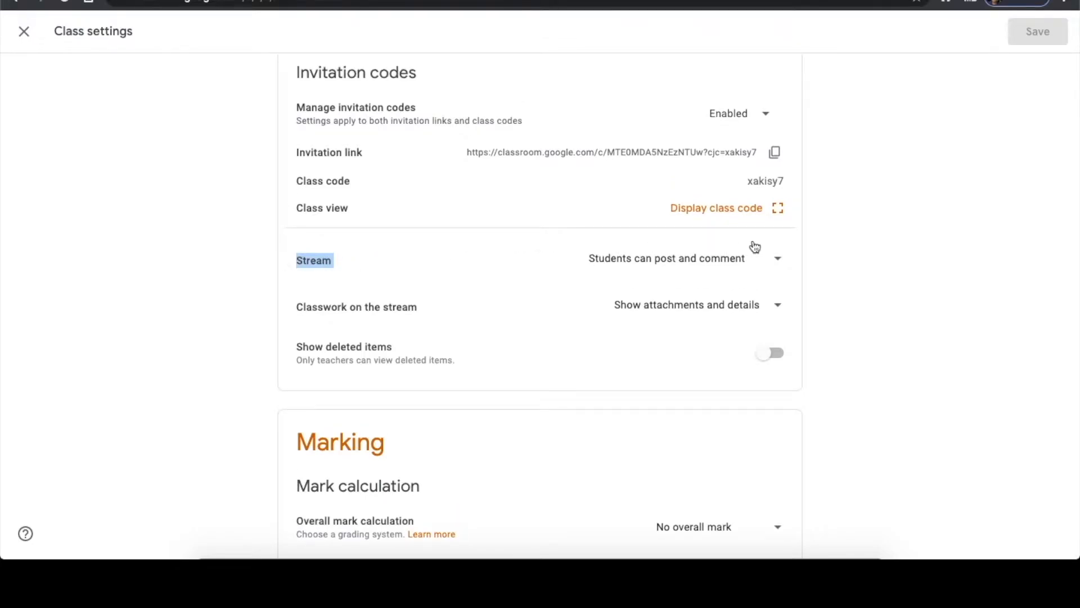
{"action": "left_click", "coordinate": [779, 264]}
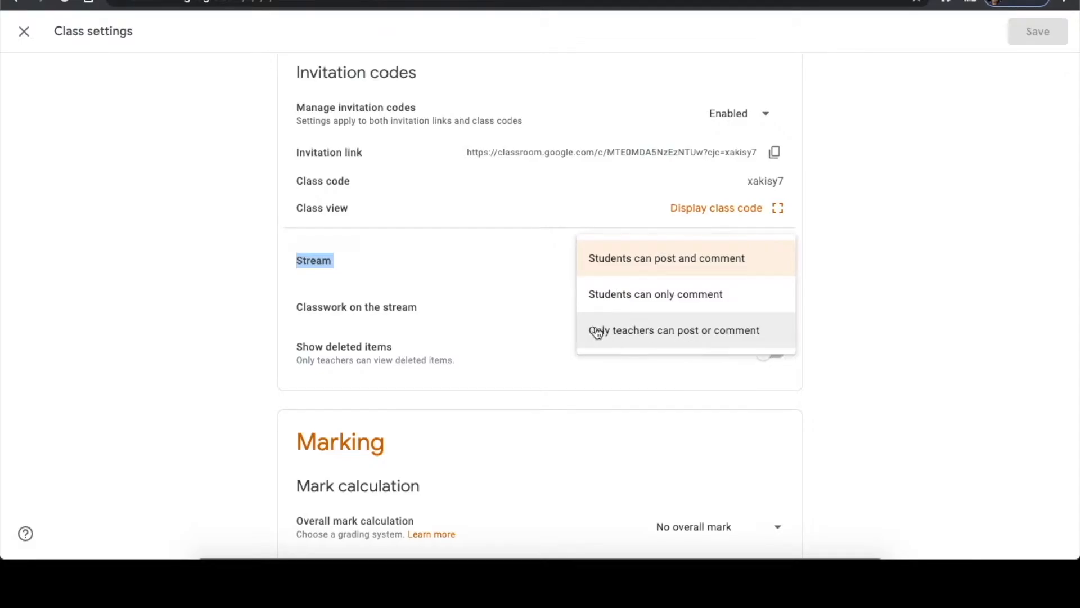
{"action": "left_click", "coordinate": [643, 332]}
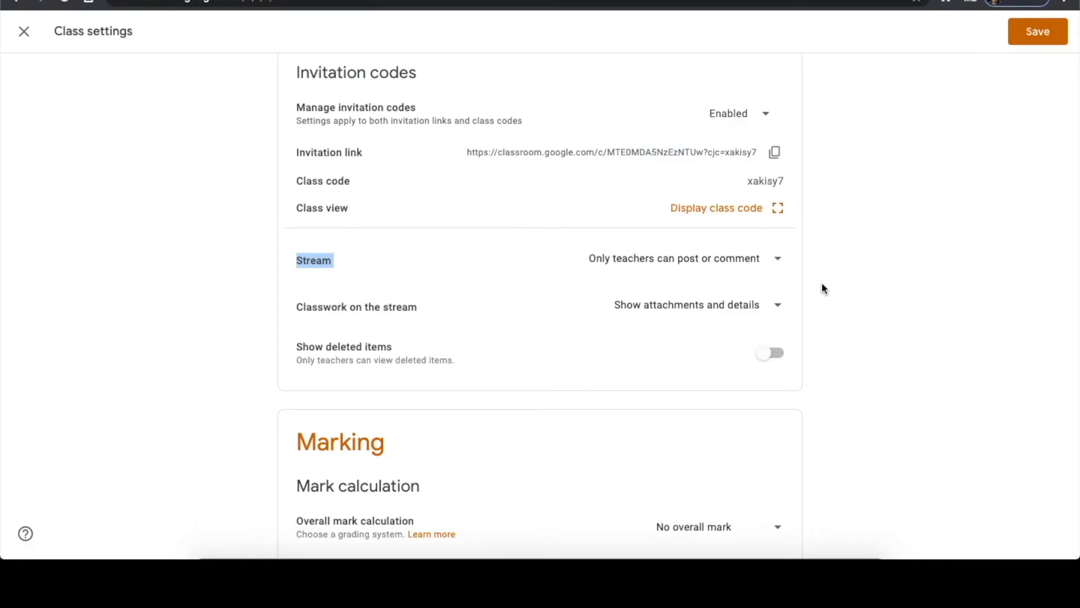
Set "Classwork on the stream" to "Hide notifications" and save the class settings.
{"action": "left_click", "coordinate": [780, 310]}
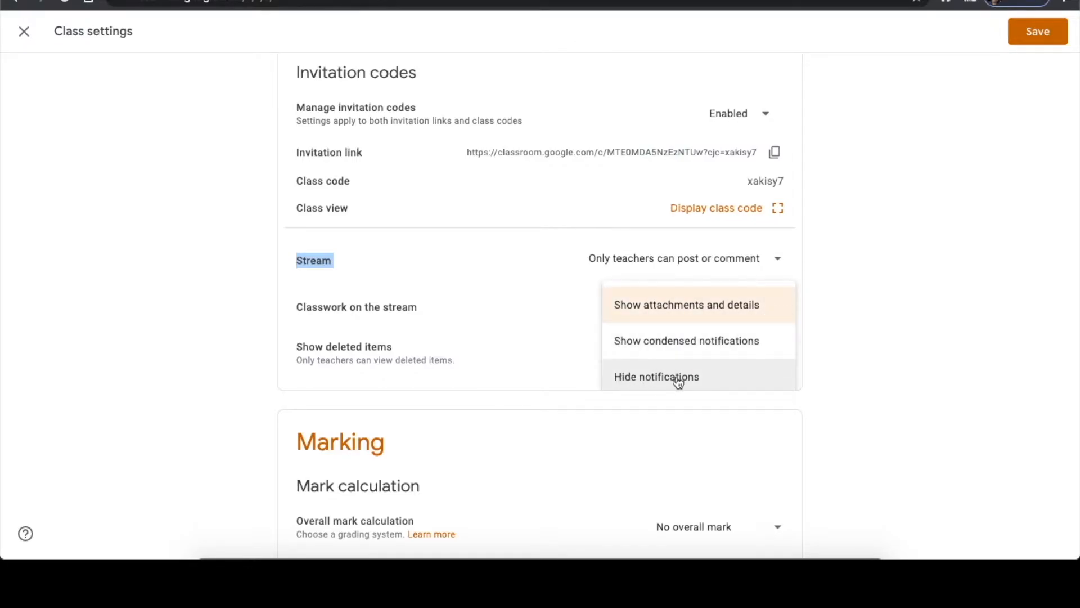
{"action": "left_click", "coordinate": [724, 385]}
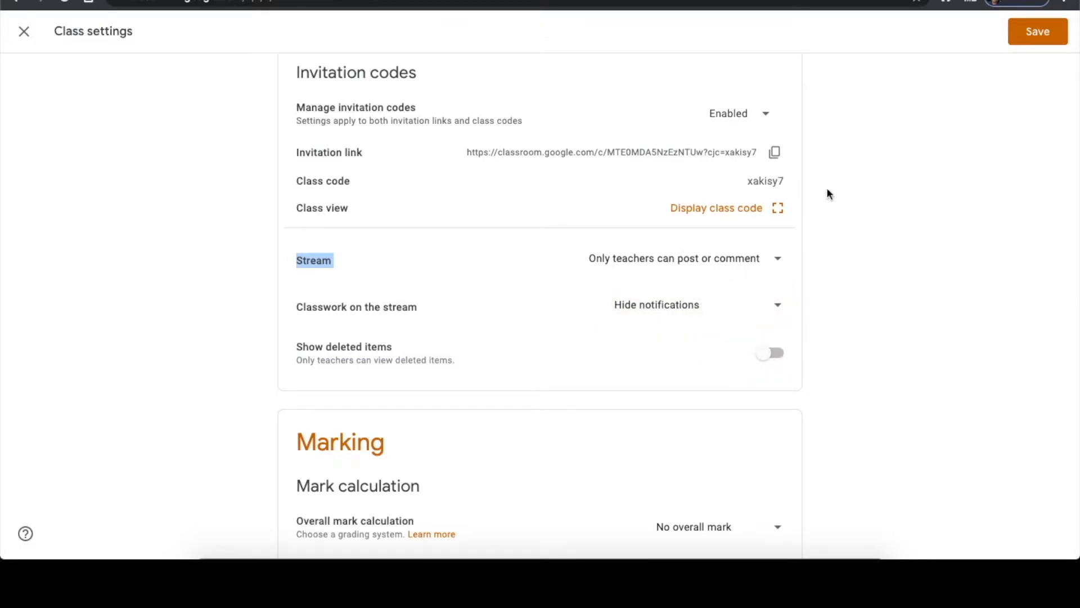
{"action": "left_click", "coordinate": [1027, 37]}
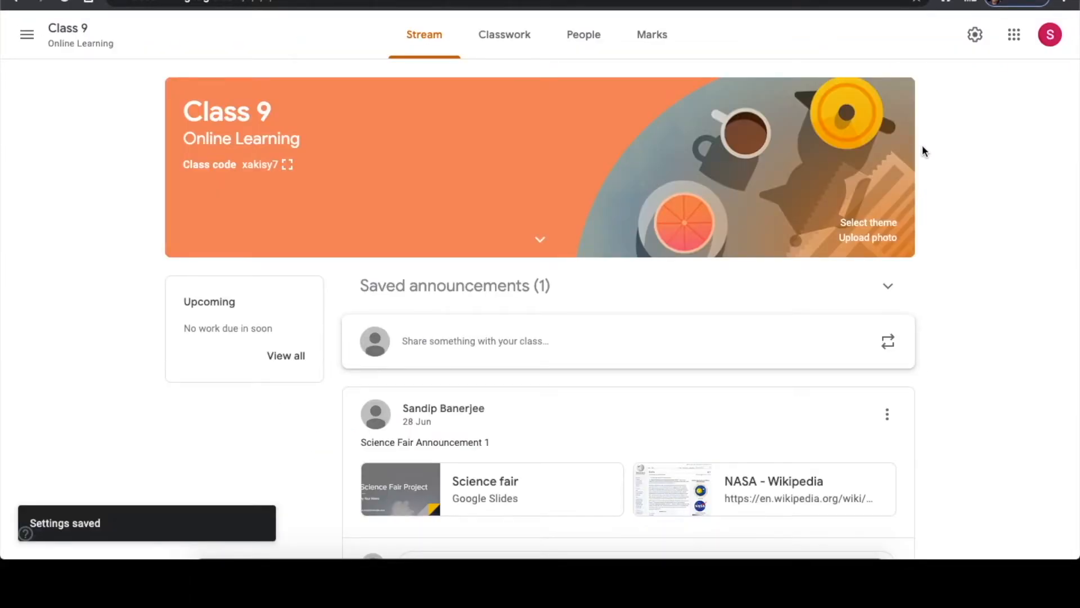
Check the Class 9 stream from start to end to see which posts it shows with the saved settings.
{"action": "scroll", "coordinate": [967, 152], "scroll_direction": "down", "scroll_amount": 1}
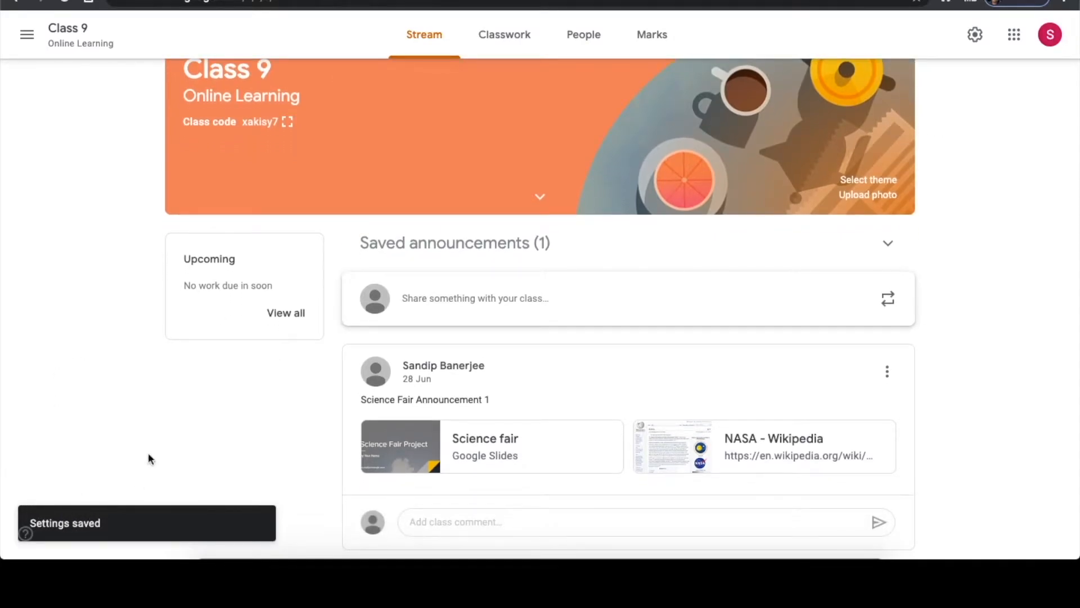
{"action": "scroll", "coordinate": [1027, 223], "scroll_direction": "down", "scroll_amount": 2}
{"action": "scroll", "coordinate": [1027, 221], "scroll_direction": "down", "scroll_amount": 2}
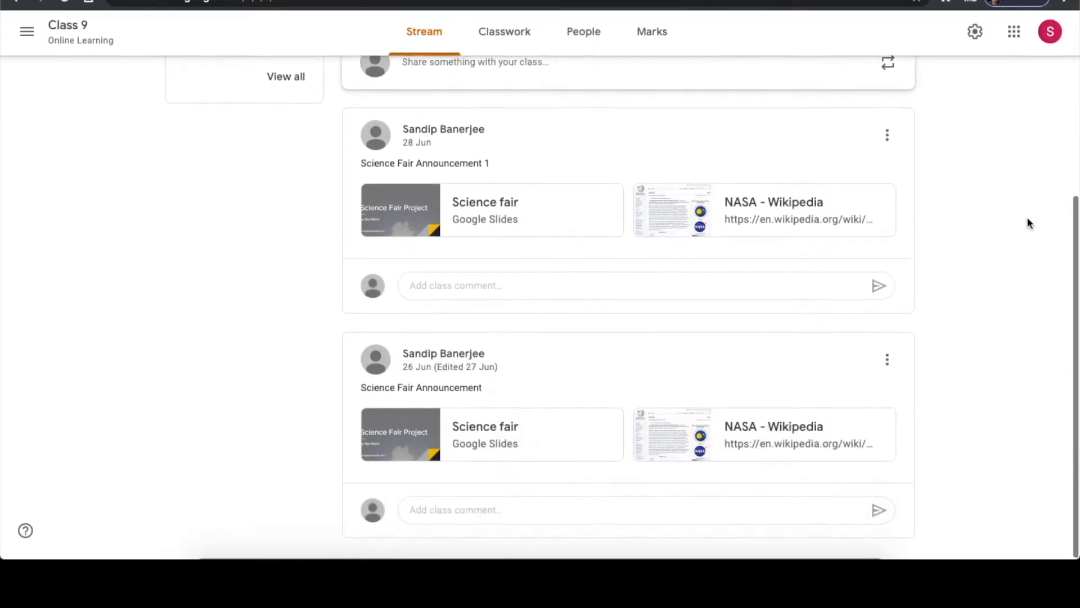
{"action": "scroll", "coordinate": [1027, 221], "scroll_direction": "up", "scroll_amount": 5}
{"action": "scroll", "coordinate": [1028, 219], "scroll_direction": "down", "scroll_amount": 3}
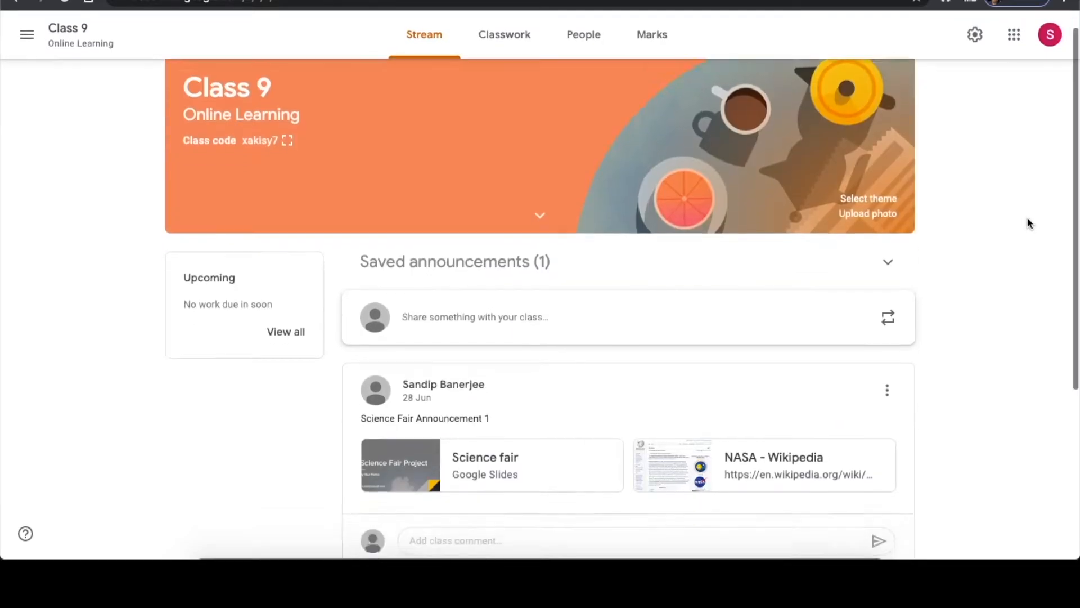
{"action": "scroll", "coordinate": [1028, 220], "scroll_direction": "up", "scroll_amount": 2}
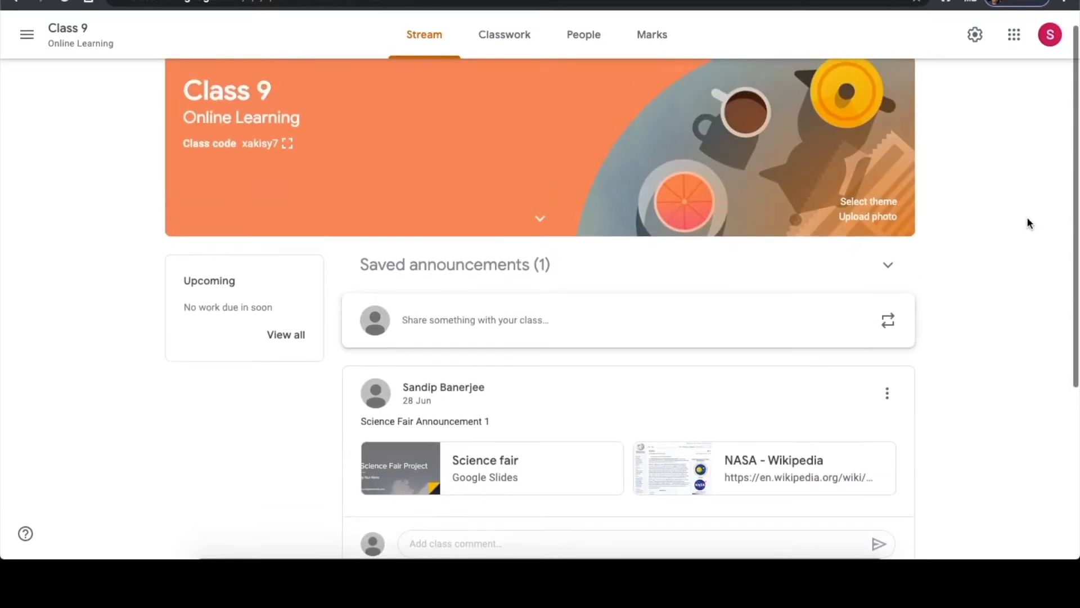
{"action": "scroll", "coordinate": [1027, 223], "scroll_direction": "down", "scroll_amount": 4}
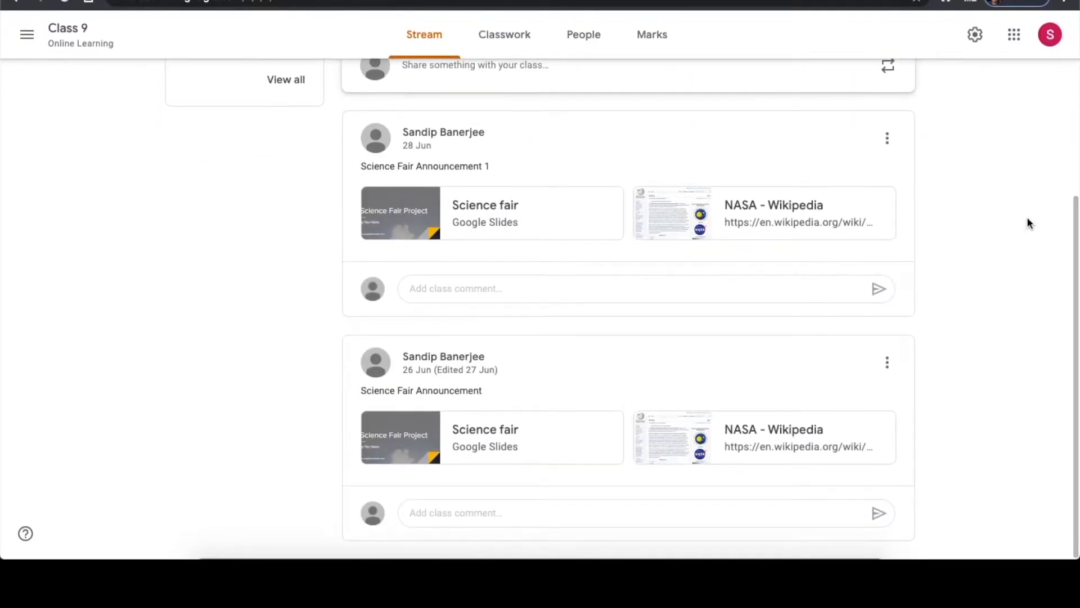
{"action": "scroll", "coordinate": [1027, 223], "scroll_direction": "up", "scroll_amount": 4}
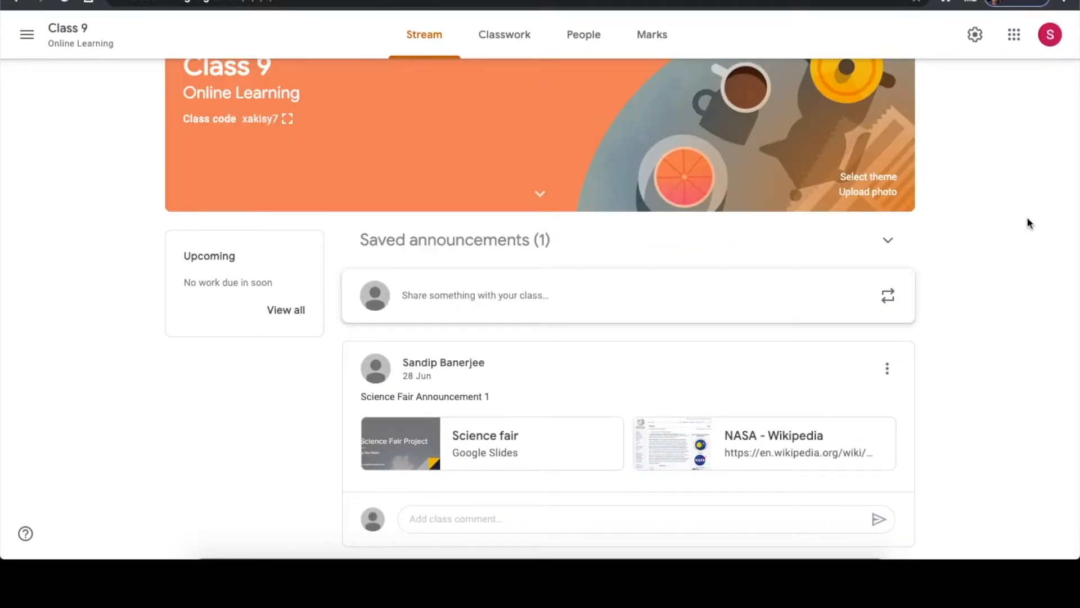
{"action": "scroll", "coordinate": [1027, 219], "scroll_direction": "down", "scroll_amount": 1}
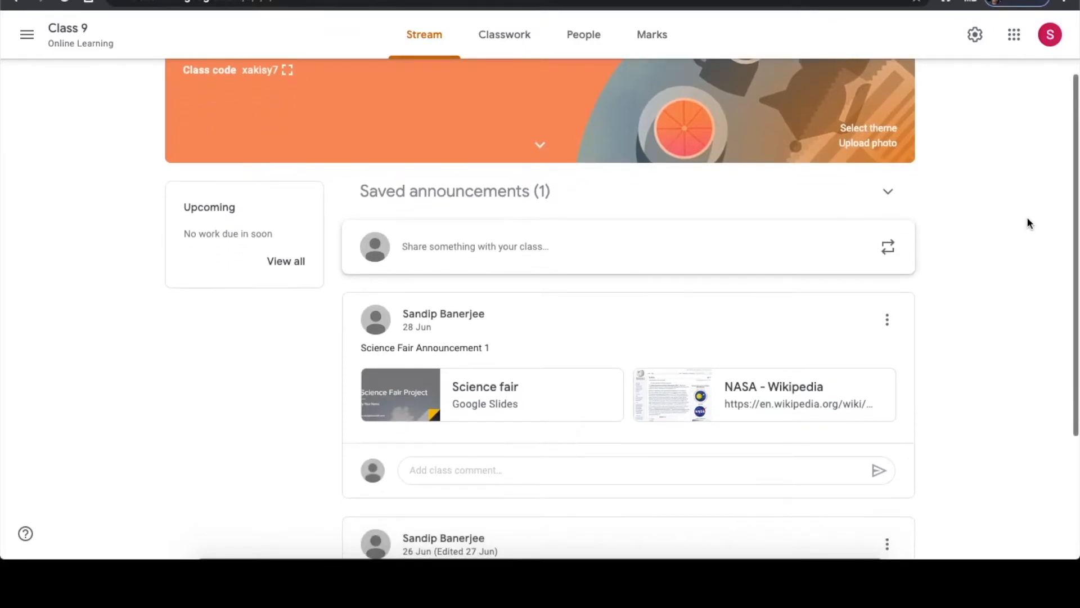
{"action": "scroll", "coordinate": [1028, 219], "scroll_direction": "down", "scroll_amount": 3}
{"action": "scroll", "coordinate": [1027, 219], "scroll_direction": "up", "scroll_amount": 4}
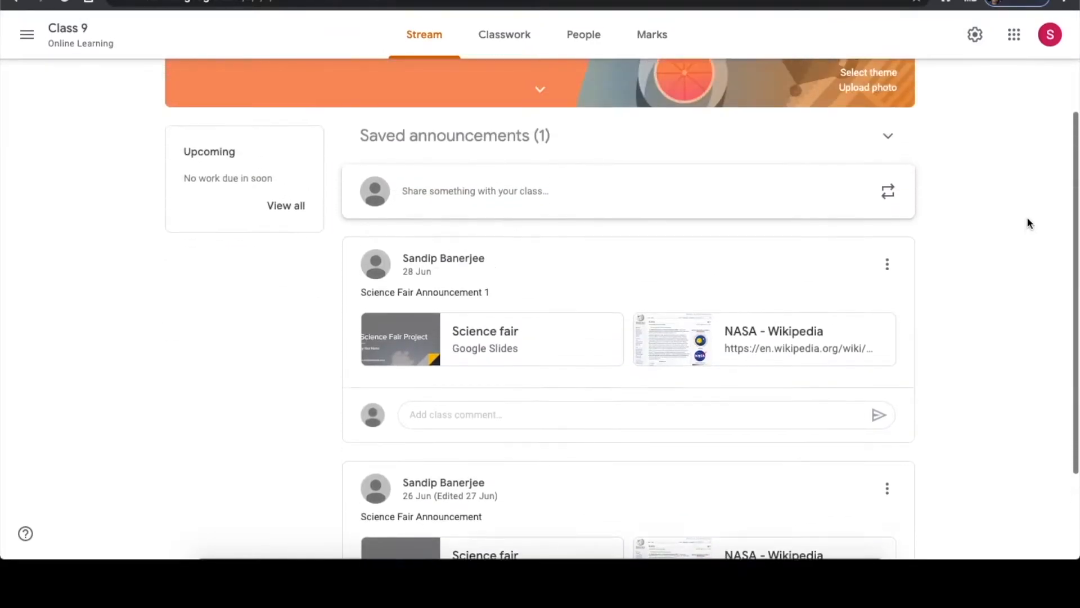
{"action": "scroll", "coordinate": [1027, 223], "scroll_direction": "up", "scroll_amount": 1}
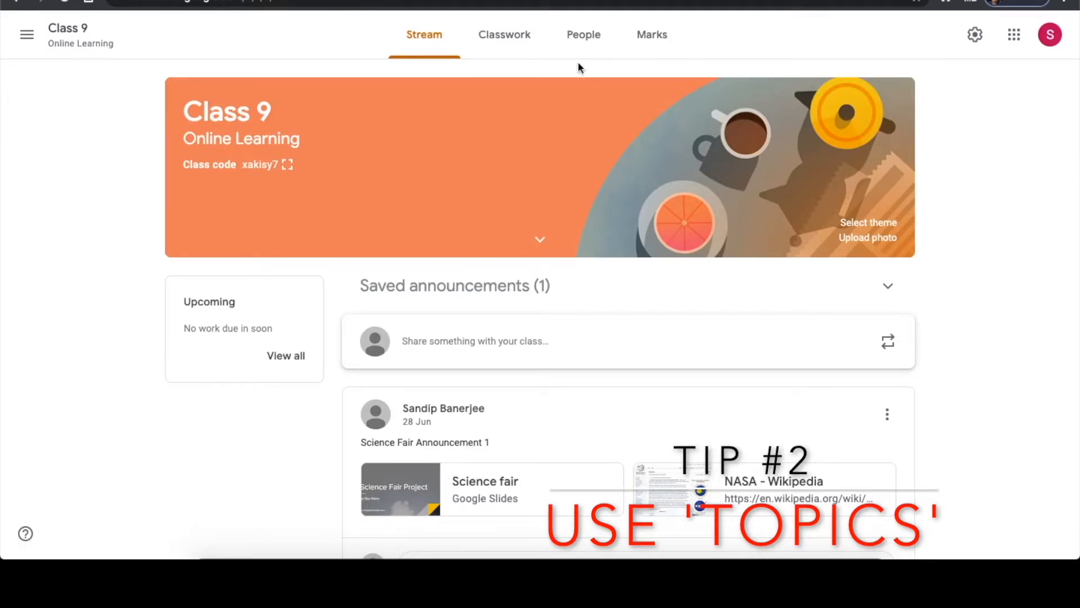
Open the classwork page of the Class 9 Online Learning class.
{"action": "scroll", "coordinate": [1021, 184], "scroll_direction": "down", "scroll_amount": 3}
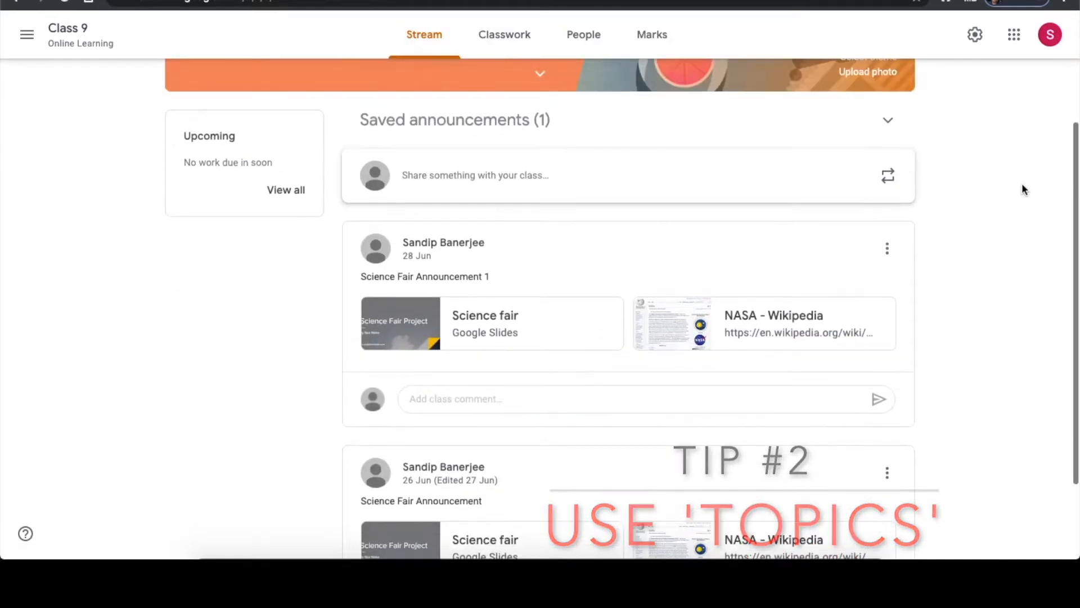
{"action": "scroll", "coordinate": [1021, 183], "scroll_direction": "up", "scroll_amount": 3}
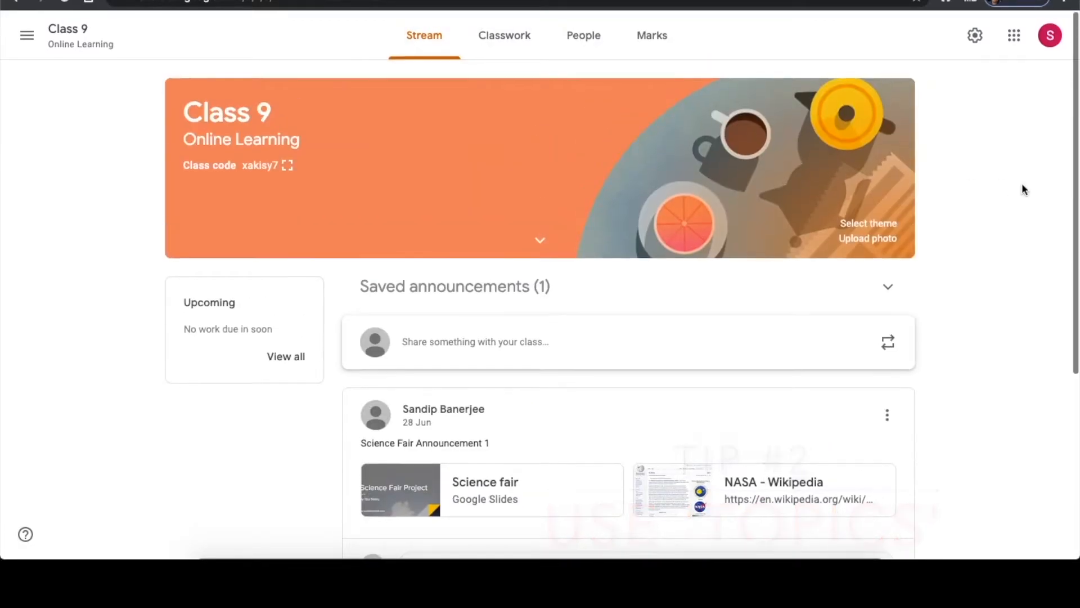
{"action": "left_click", "coordinate": [499, 39]}
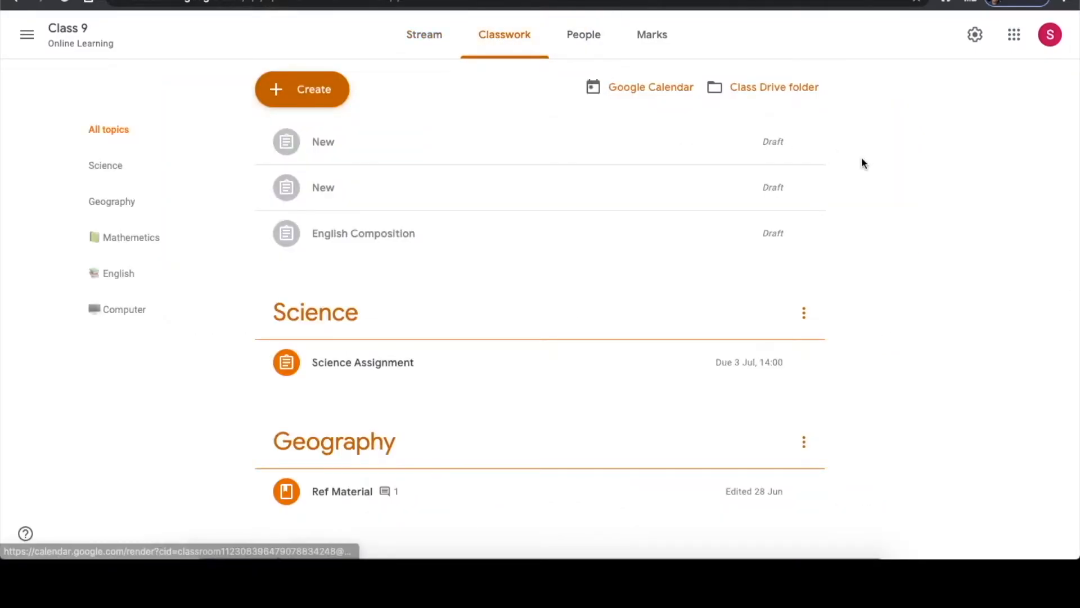
Look through the Class 9 classwork page to see how assignments and materials are grouped under subject topics.
{"action": "scroll", "coordinate": [929, 144], "scroll_direction": "down", "scroll_amount": 4}
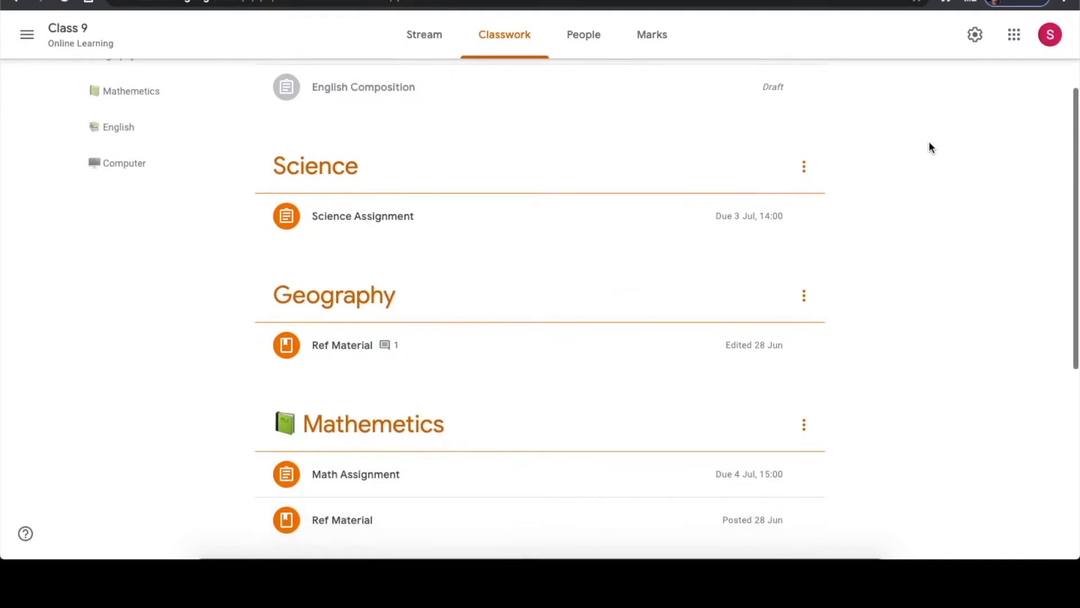
{"action": "scroll", "coordinate": [930, 144], "scroll_direction": "down", "scroll_amount": 1}
{"action": "scroll", "coordinate": [930, 144], "scroll_direction": "up", "scroll_amount": 1}
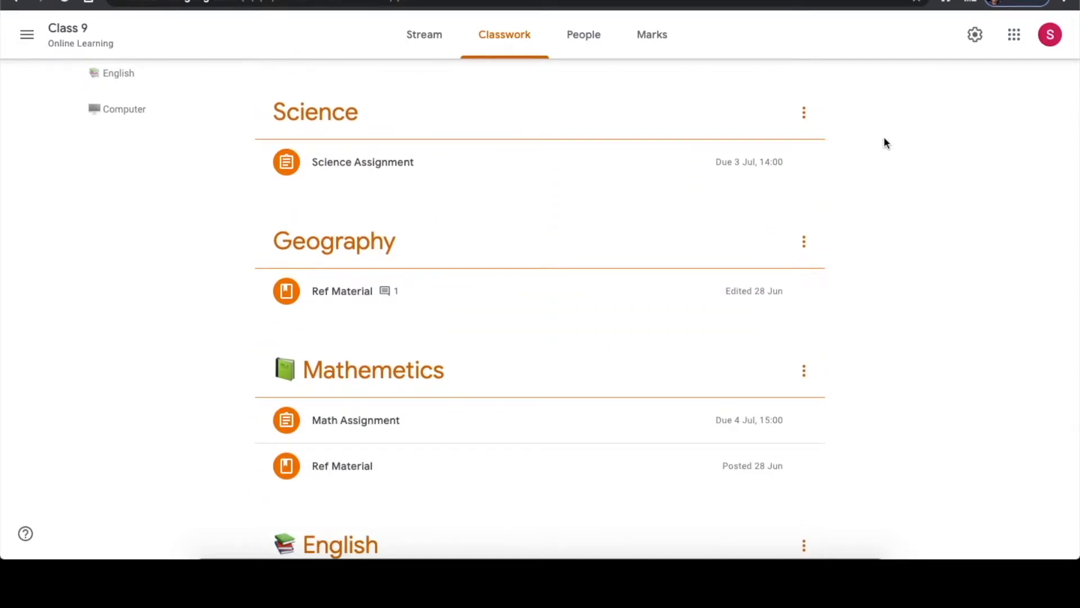
{"action": "scroll", "coordinate": [944, 334], "scroll_direction": "down", "scroll_amount": 2}
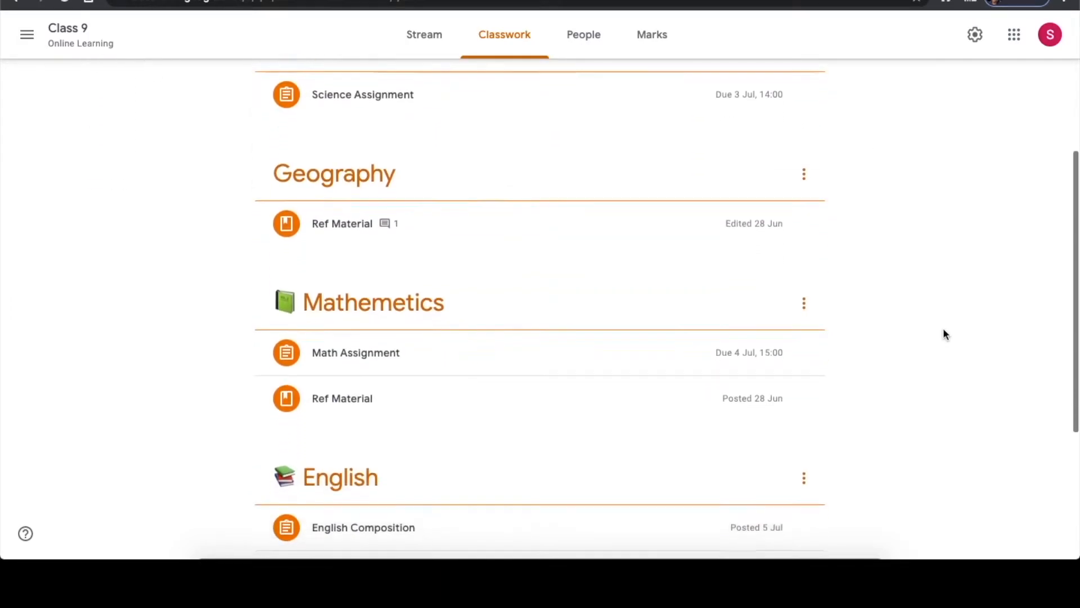
{"action": "scroll", "coordinate": [944, 329], "scroll_direction": "up", "scroll_amount": 4}
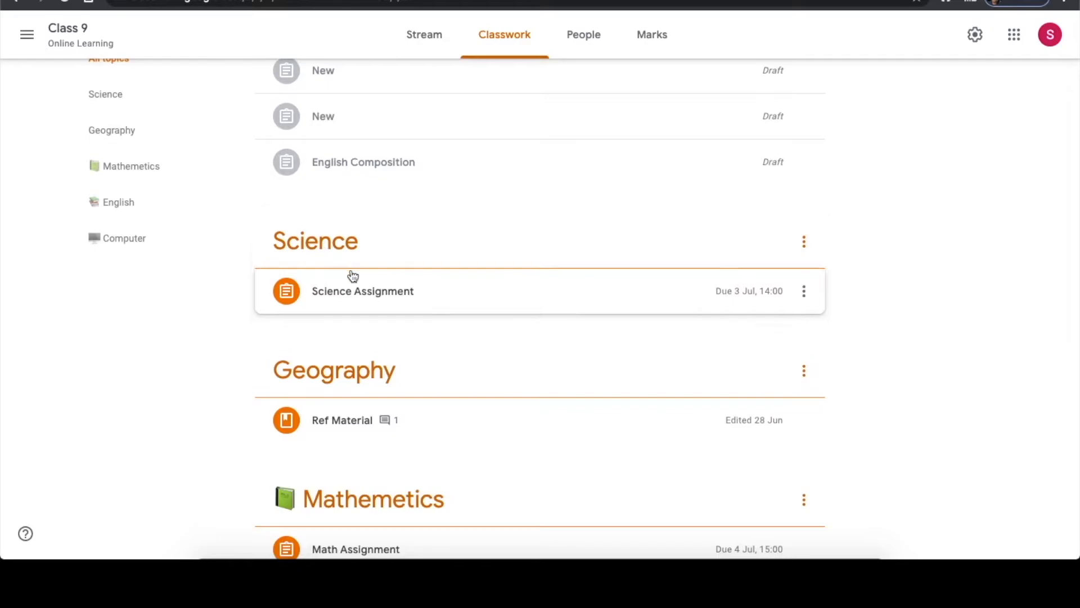
{"action": "scroll", "coordinate": [905, 201], "scroll_direction": "up", "scroll_amount": 1}
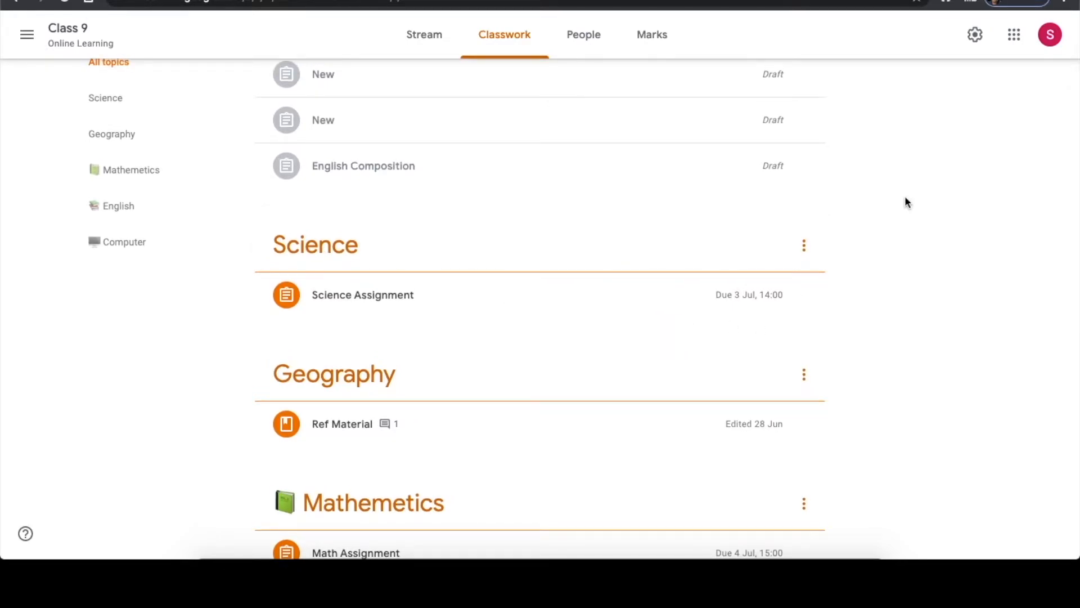
{"action": "scroll", "coordinate": [905, 198], "scroll_direction": "down", "scroll_amount": 2}
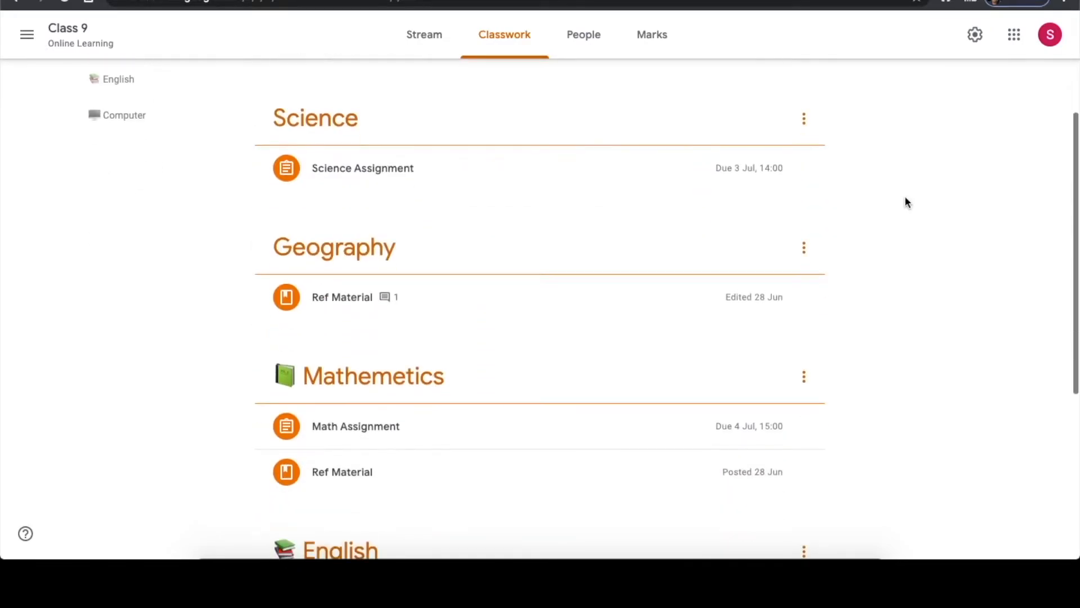
{"action": "scroll", "coordinate": [906, 198], "scroll_direction": "up", "scroll_amount": 4}
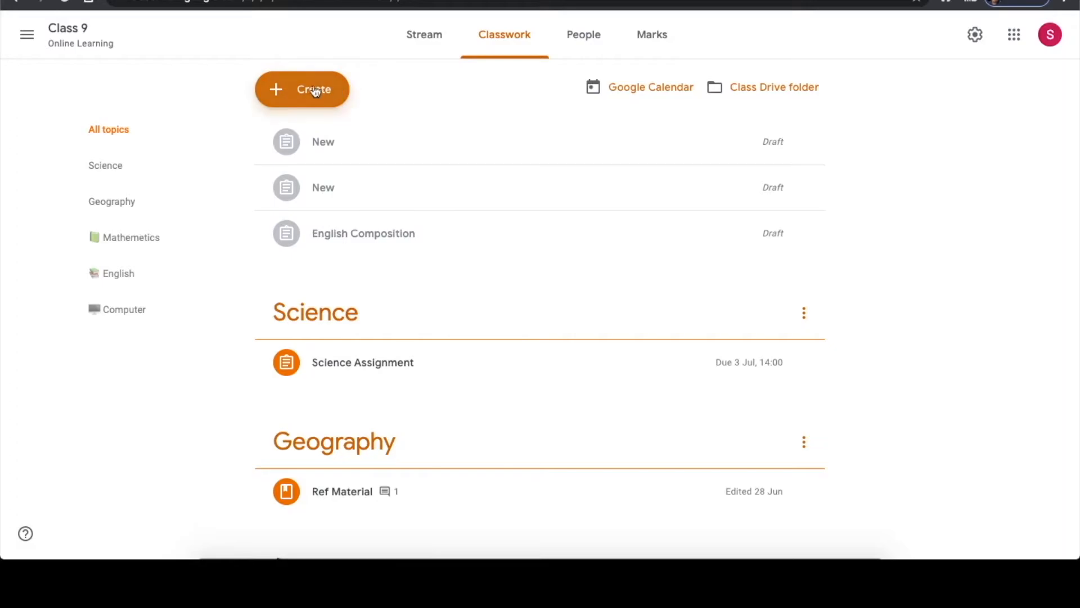
Create a new classwork topic named "Language".
{"action": "left_click", "coordinate": [293, 90]}
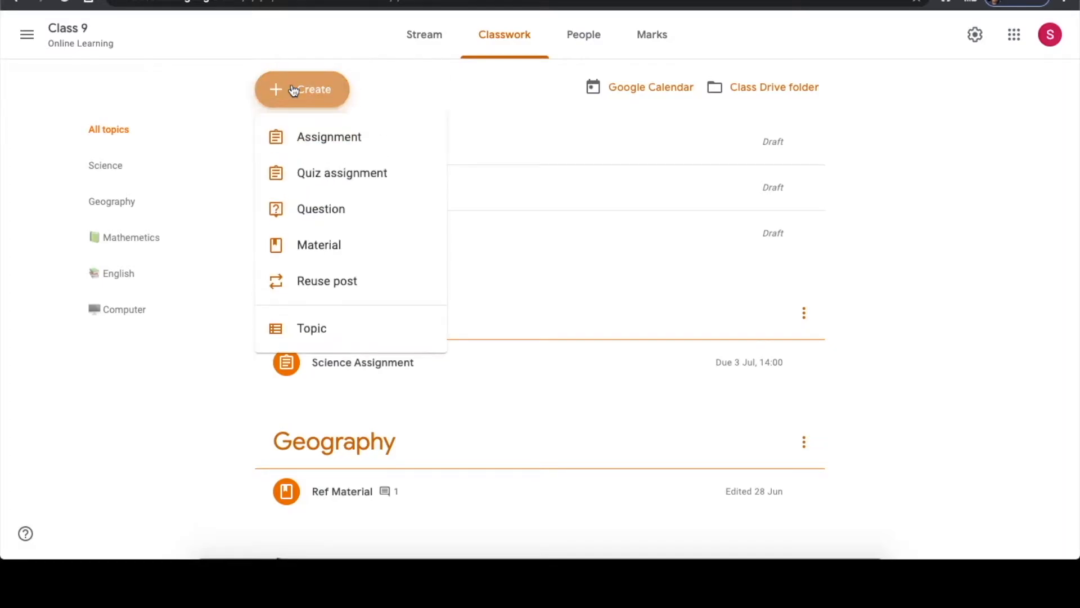
{"action": "left_click", "coordinate": [338, 334]}
{"action": "type", "text": "L"}
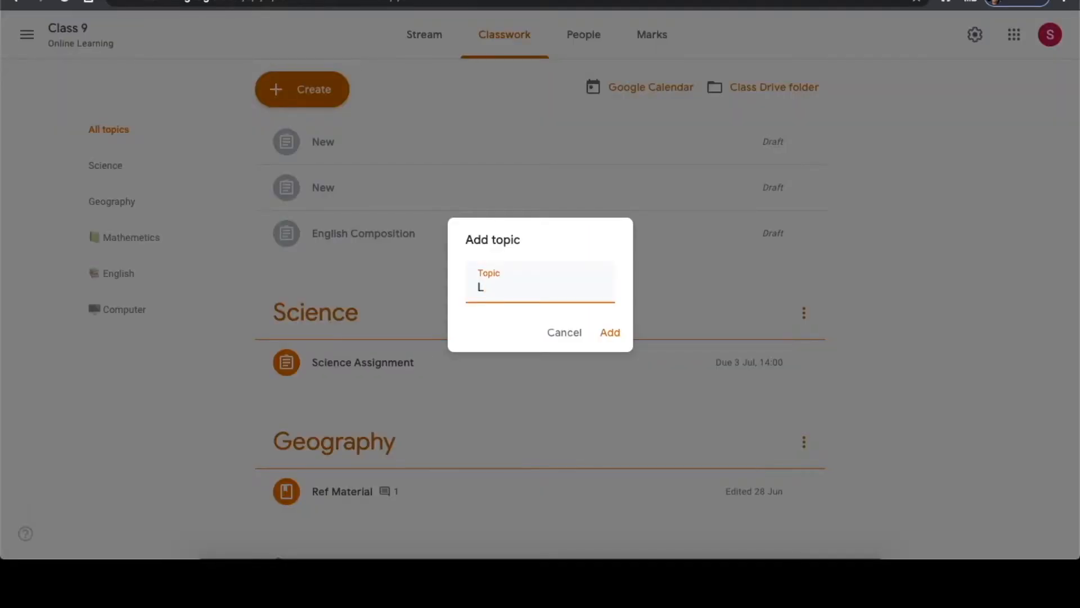
{"action": "type", "text": "anguage"}
{"action": "left_click", "coordinate": [610, 332]}
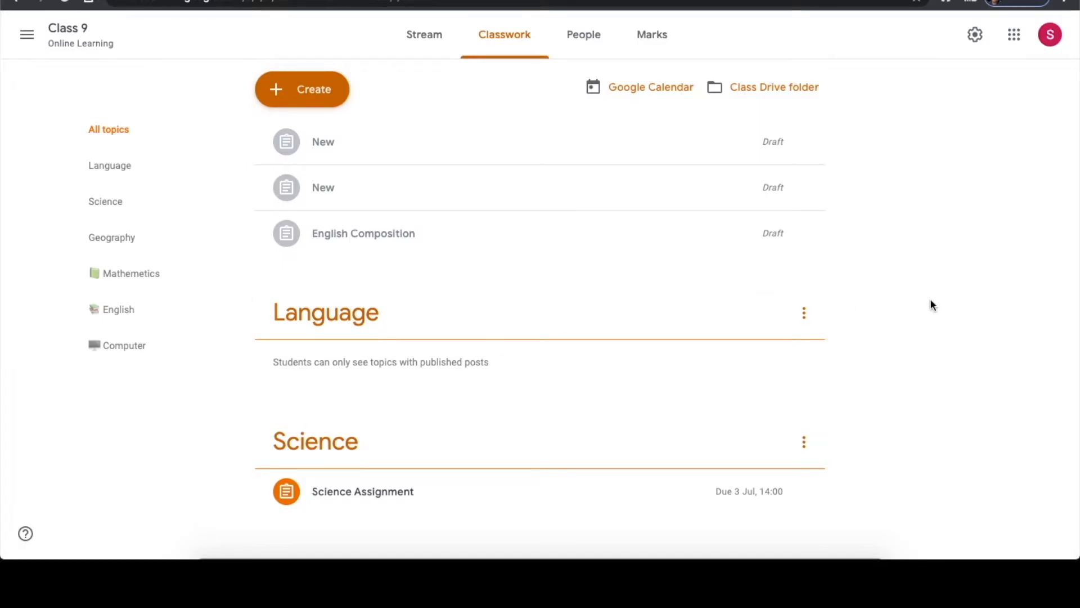
Edit Question 1 under the English topic to assign it to the Language topic, and save the question.
{"action": "scroll", "coordinate": [930, 304], "scroll_direction": "down", "scroll_amount": 3}
{"action": "scroll", "coordinate": [932, 305], "scroll_direction": "down", "scroll_amount": 3}
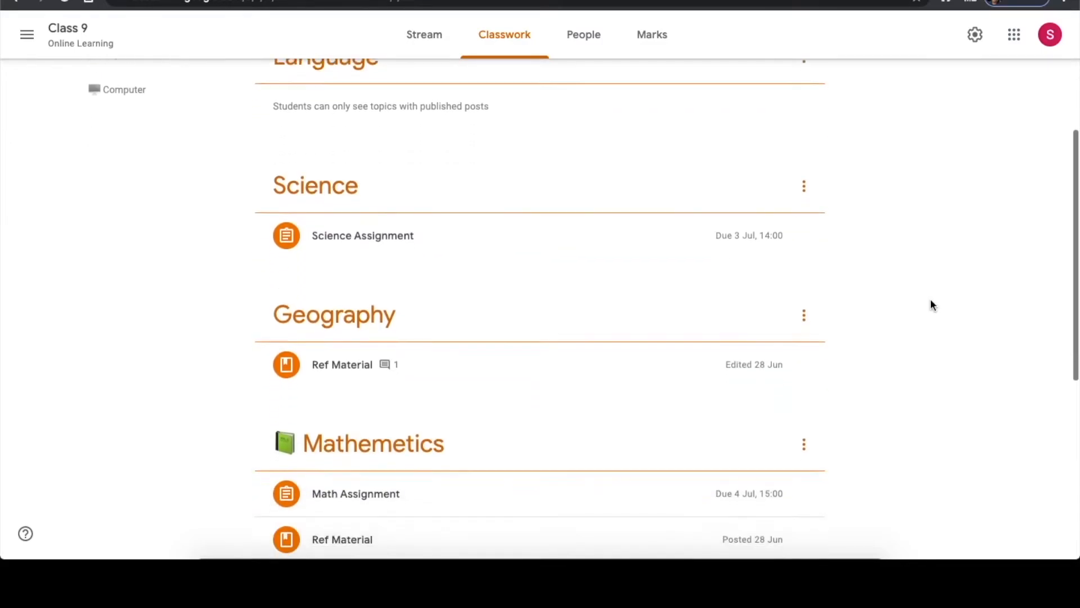
{"action": "scroll", "coordinate": [932, 304], "scroll_direction": "up", "scroll_amount": 2}
{"action": "scroll", "coordinate": [931, 304], "scroll_direction": "down", "scroll_amount": 3}
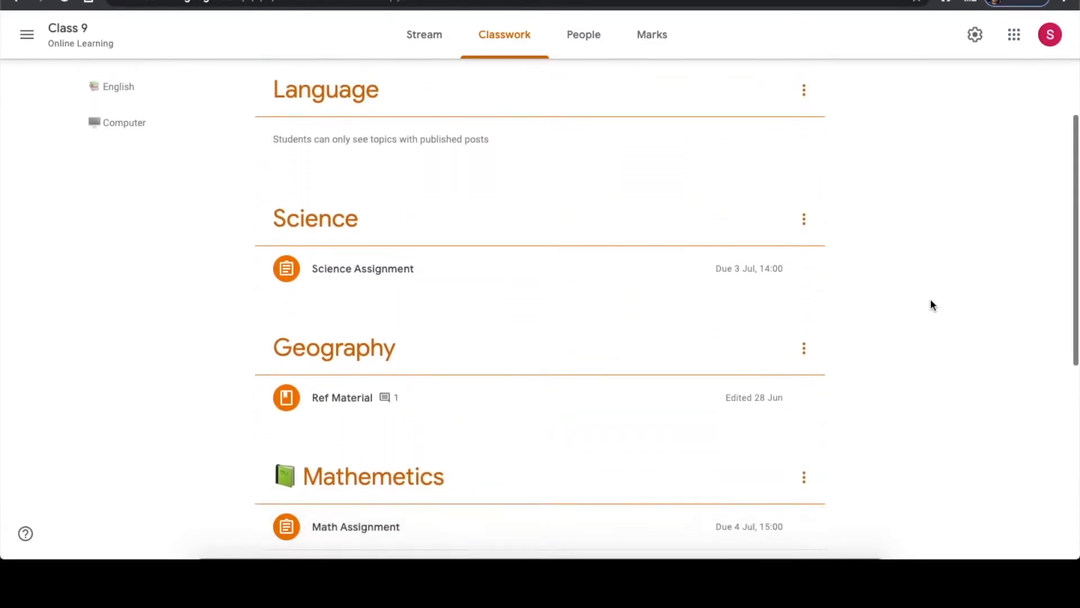
{"action": "scroll", "coordinate": [932, 304], "scroll_direction": "down", "scroll_amount": 4}
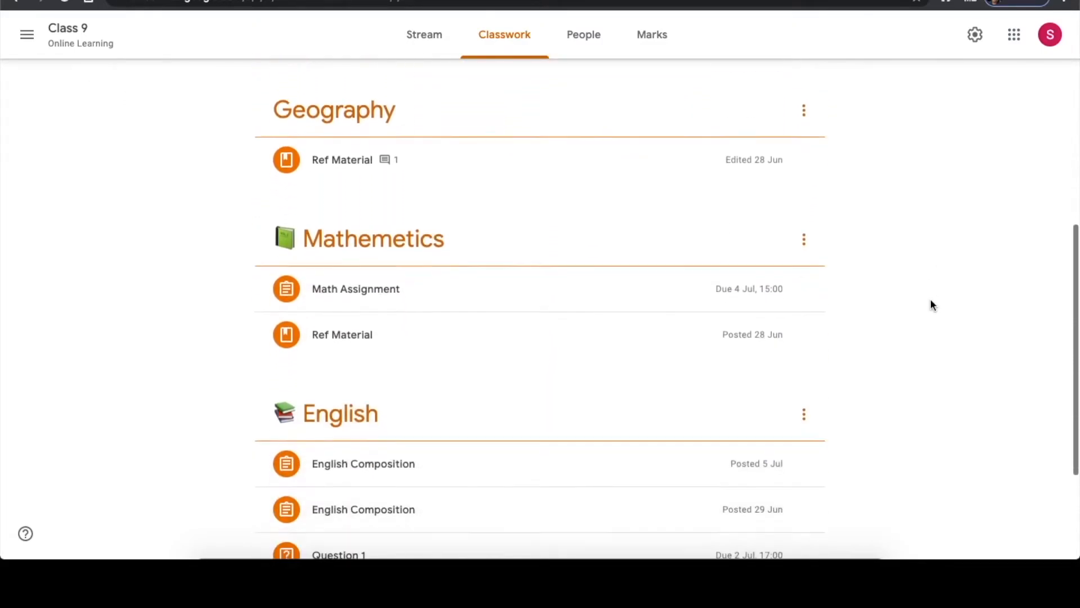
{"action": "scroll", "coordinate": [931, 305], "scroll_direction": "down", "scroll_amount": 2}
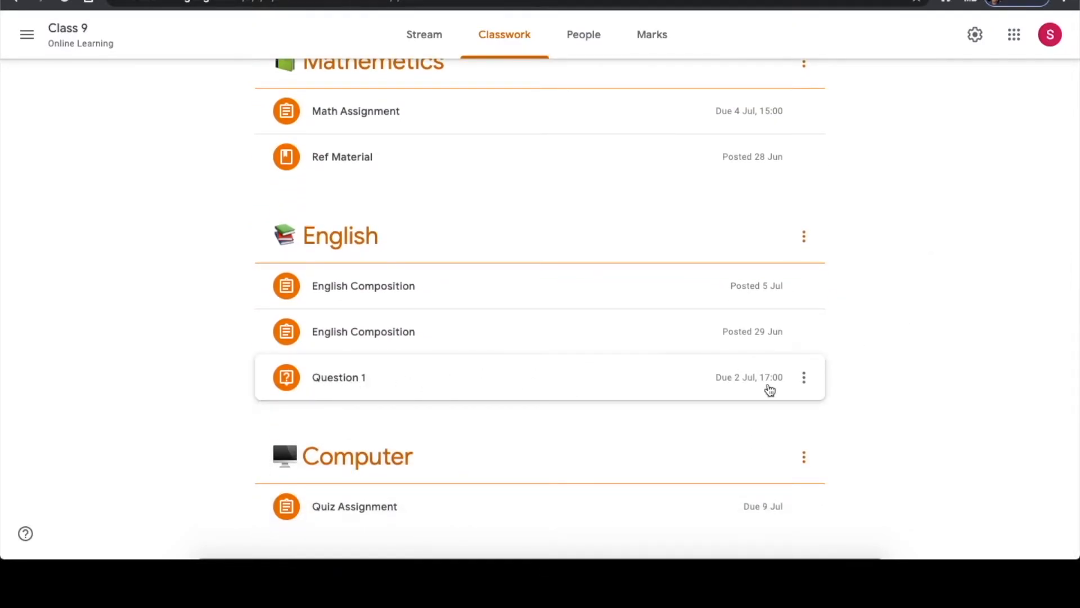
{"action": "left_click", "coordinate": [805, 378]}
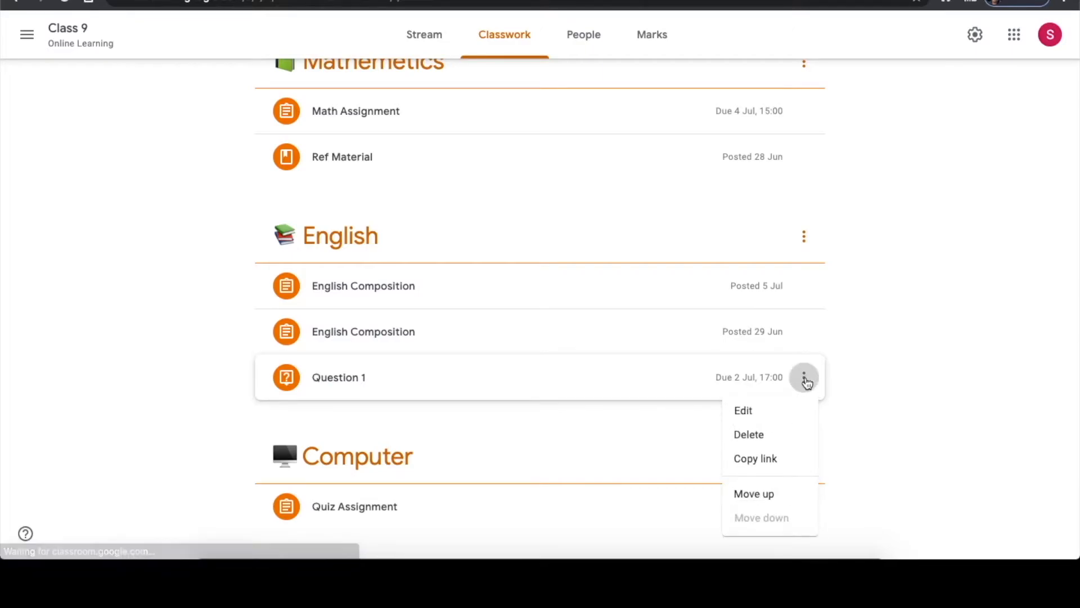
{"action": "left_click", "coordinate": [752, 414]}
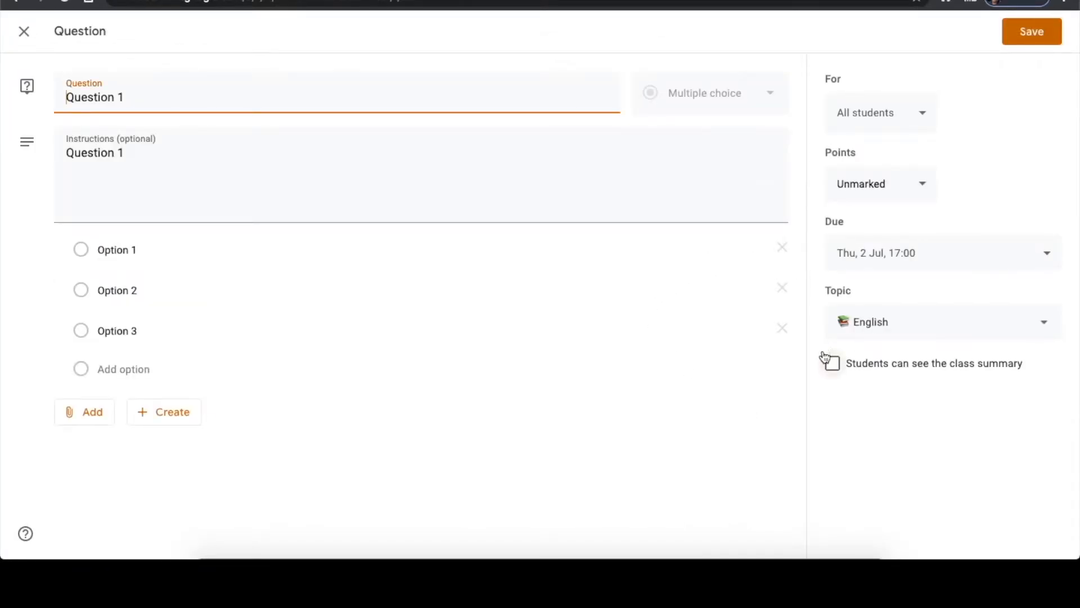
{"action": "left_click", "coordinate": [1045, 329]}
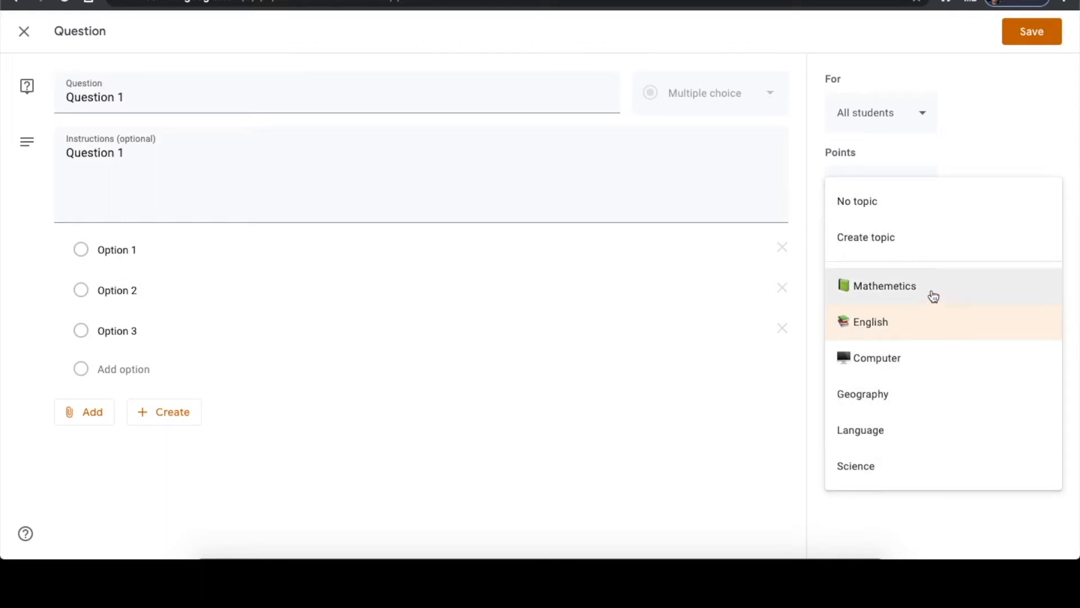
{"action": "left_click", "coordinate": [879, 433]}
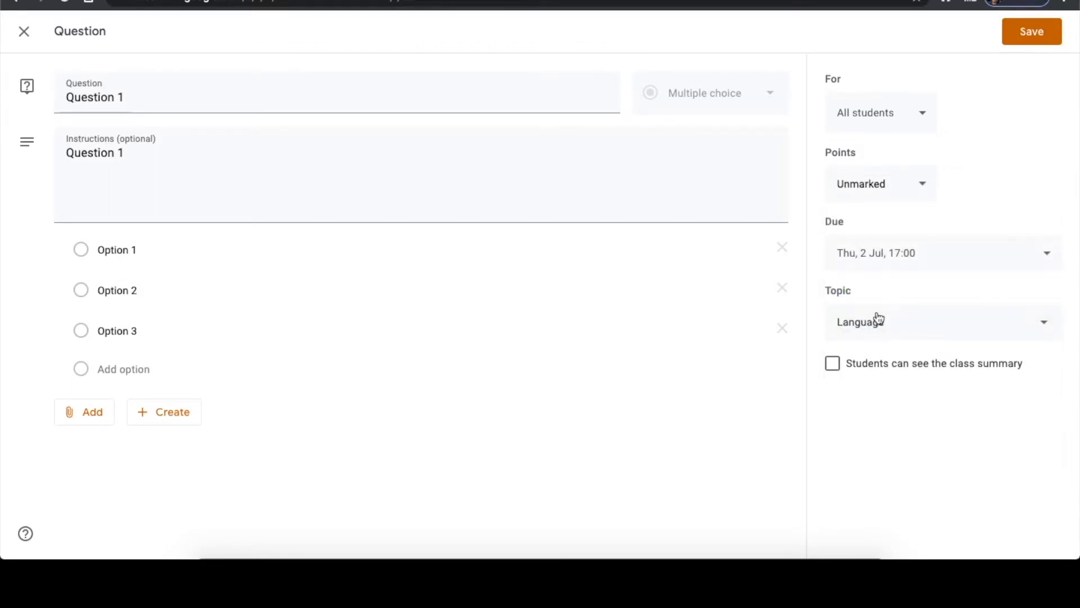
{"action": "left_click", "coordinate": [1035, 32]}
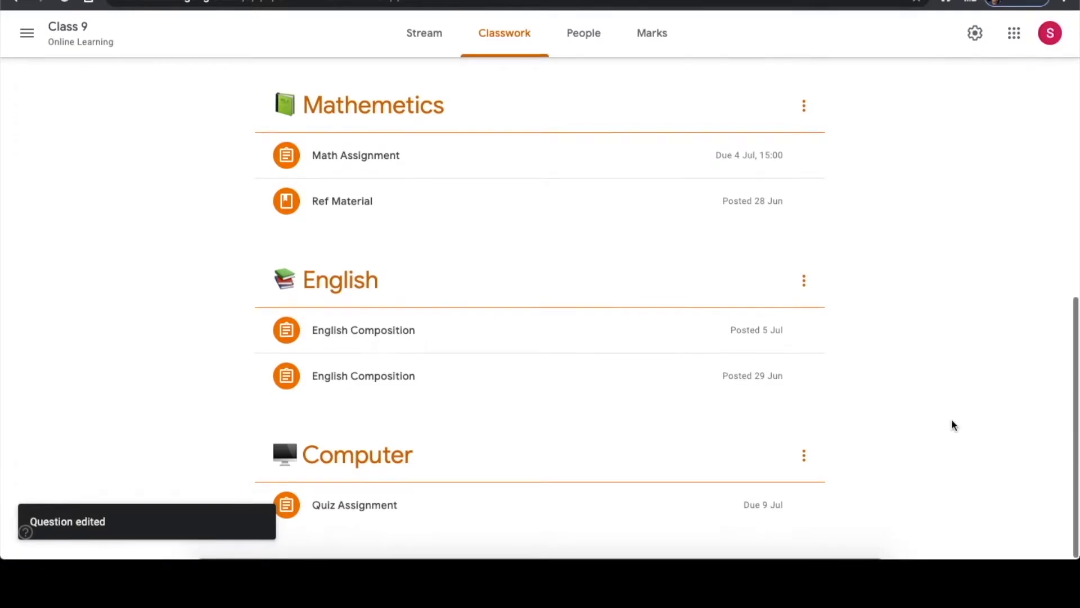
{"action": "scroll", "coordinate": [952, 420], "scroll_direction": "up", "scroll_amount": 15}
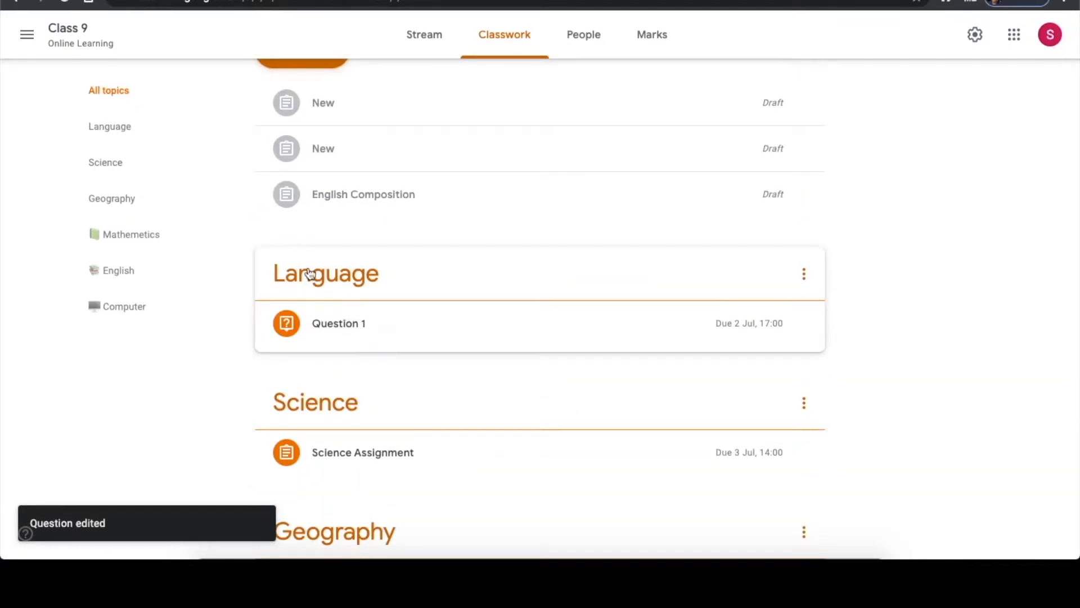
{"action": "scroll", "coordinate": [944, 269], "scroll_direction": "up", "scroll_amount": 1}
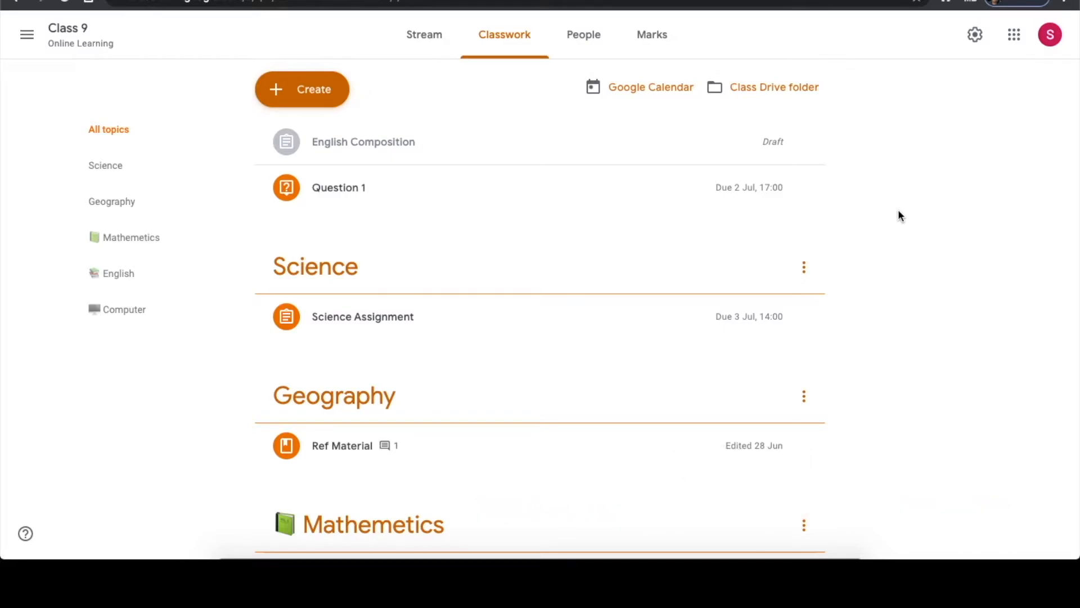
From the class marks, open the assignment "Week10 Monday - English Composition" for editing and save it.
{"action": "left_click", "coordinate": [653, 34]}
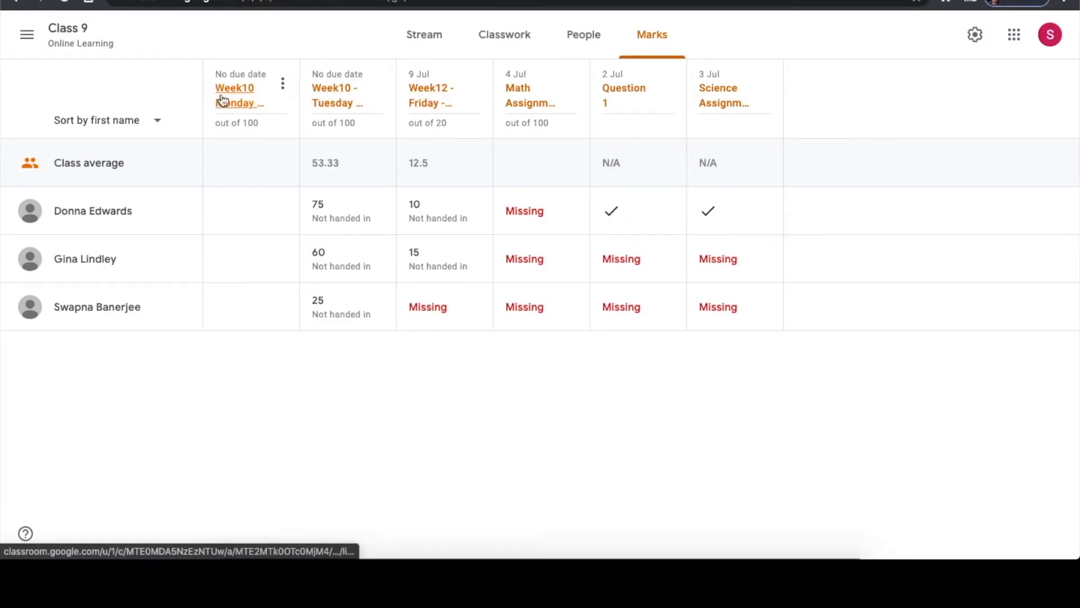
{"action": "left_click", "coordinate": [283, 84]}
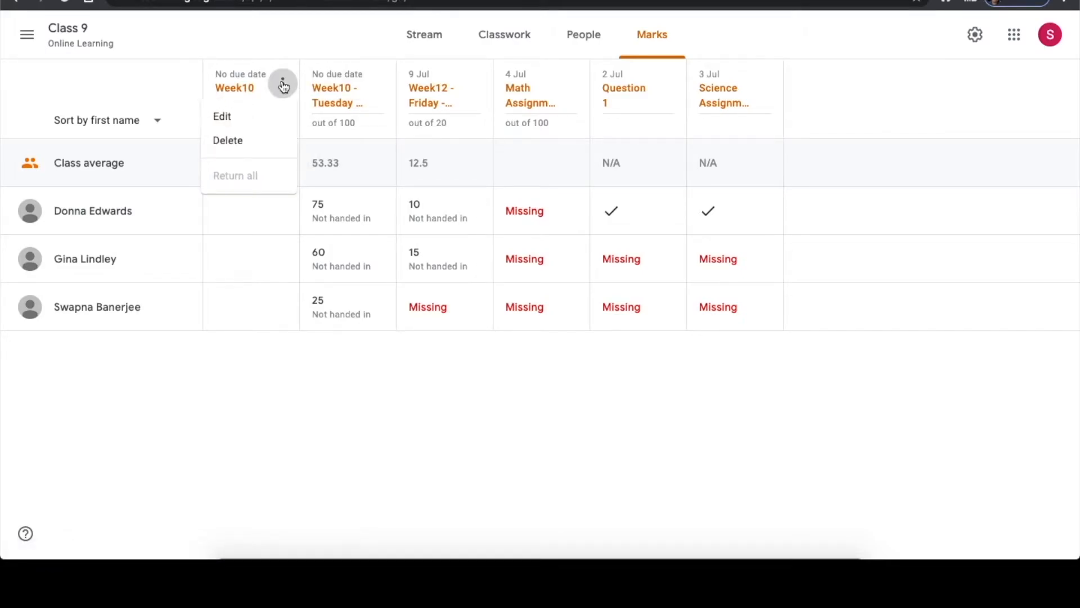
{"action": "left_click", "coordinate": [247, 117]}
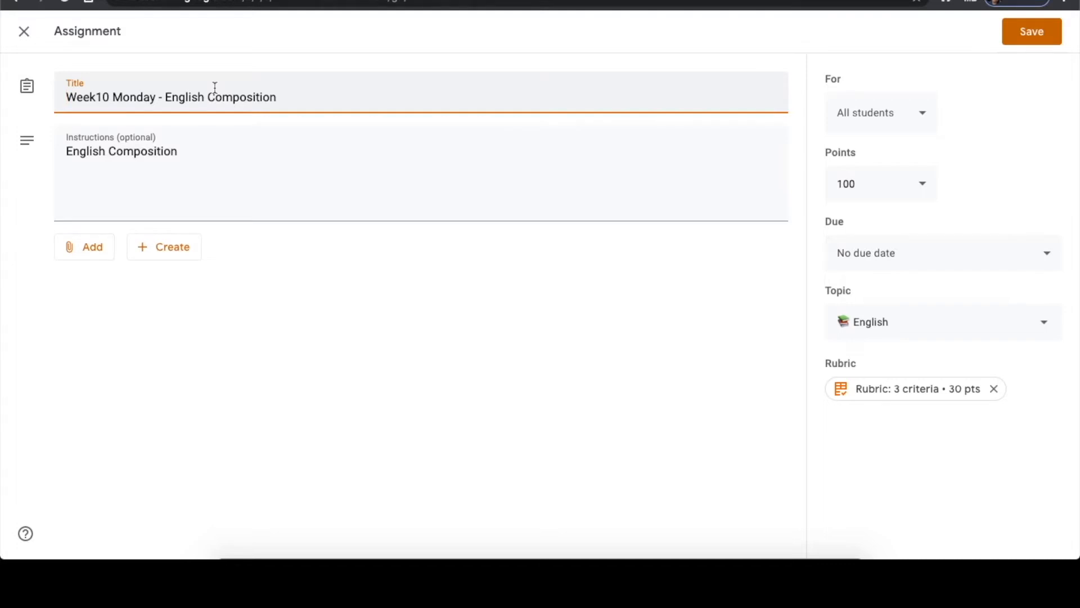
{"action": "left_click", "coordinate": [1032, 31]}
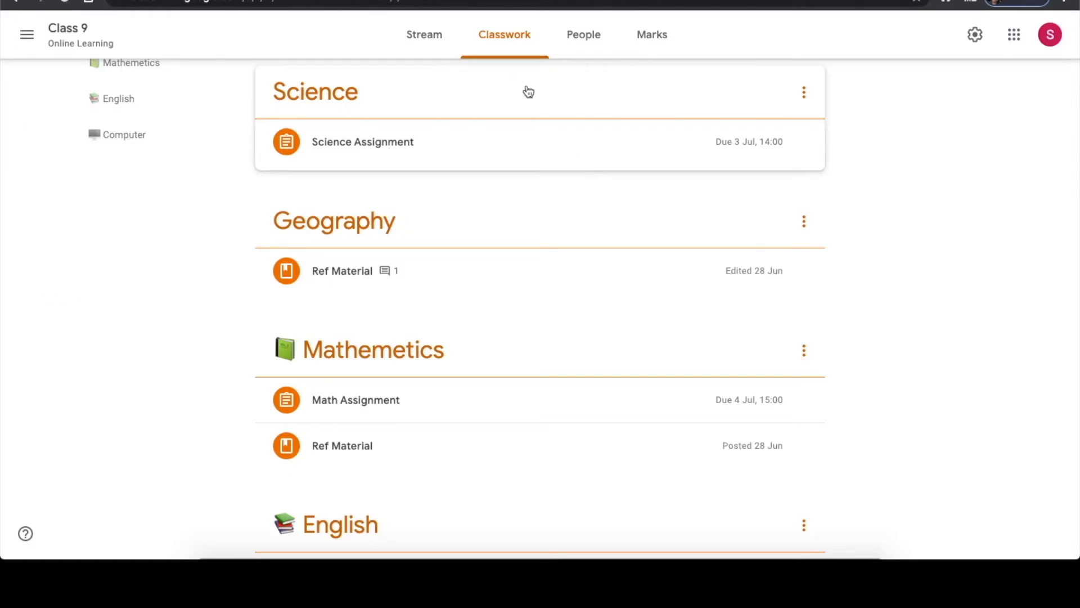
Check the classwork topics down to Computer for assignment titles that begin with a week and day.
{"action": "scroll", "coordinate": [793, 277], "scroll_direction": "up", "scroll_amount": 2}
{"action": "scroll", "coordinate": [795, 278], "scroll_direction": "down", "scroll_amount": 1}
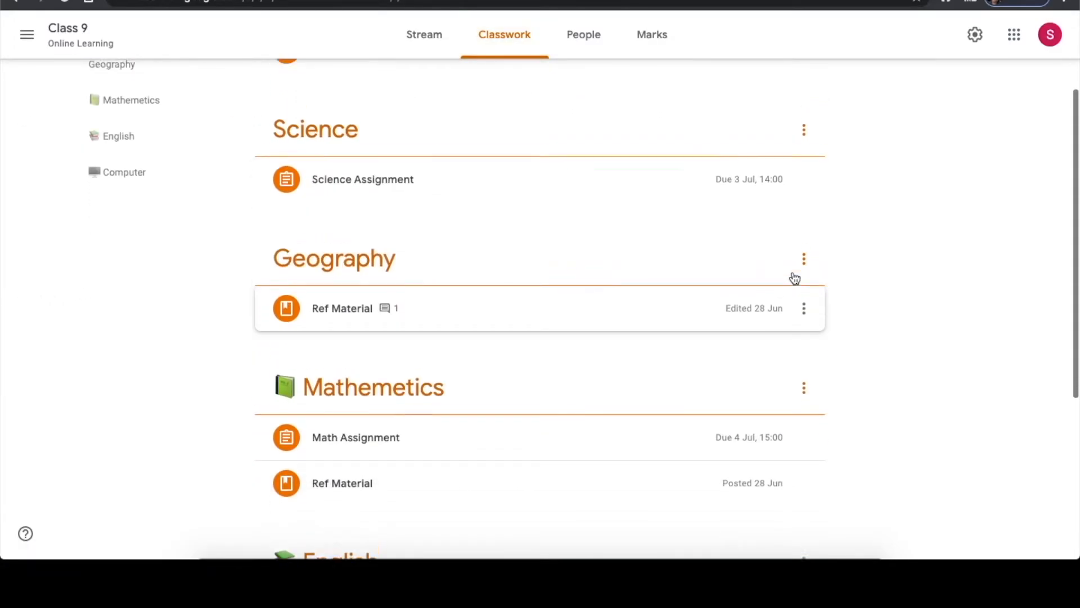
{"action": "scroll", "coordinate": [793, 278], "scroll_direction": "up", "scroll_amount": 3}
{"action": "scroll", "coordinate": [792, 276], "scroll_direction": "down", "scroll_amount": 2}
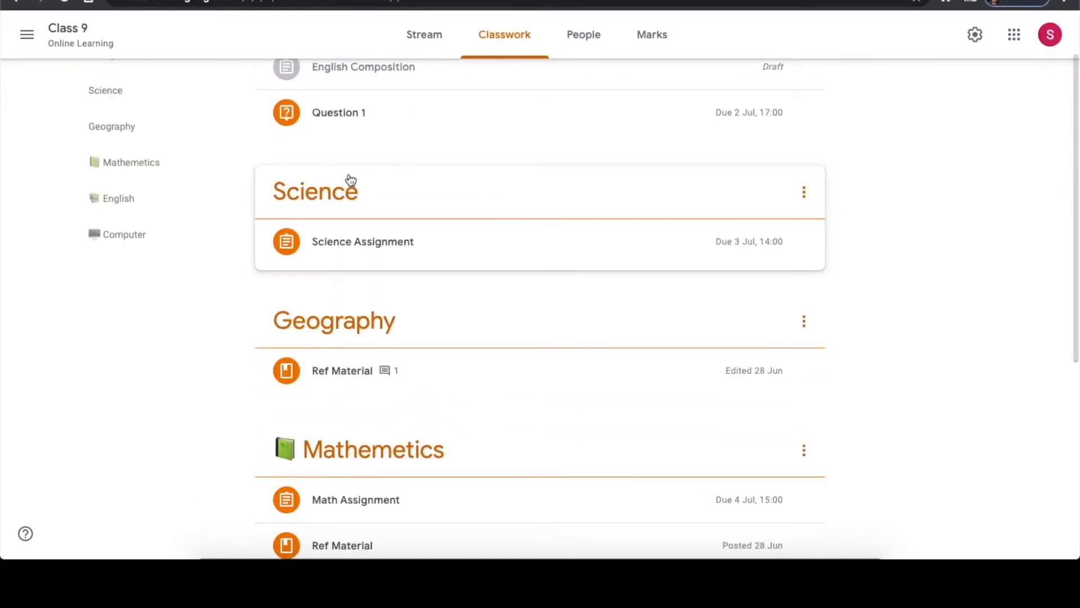
{"action": "scroll", "coordinate": [641, 298], "scroll_direction": "down", "scroll_amount": 5}
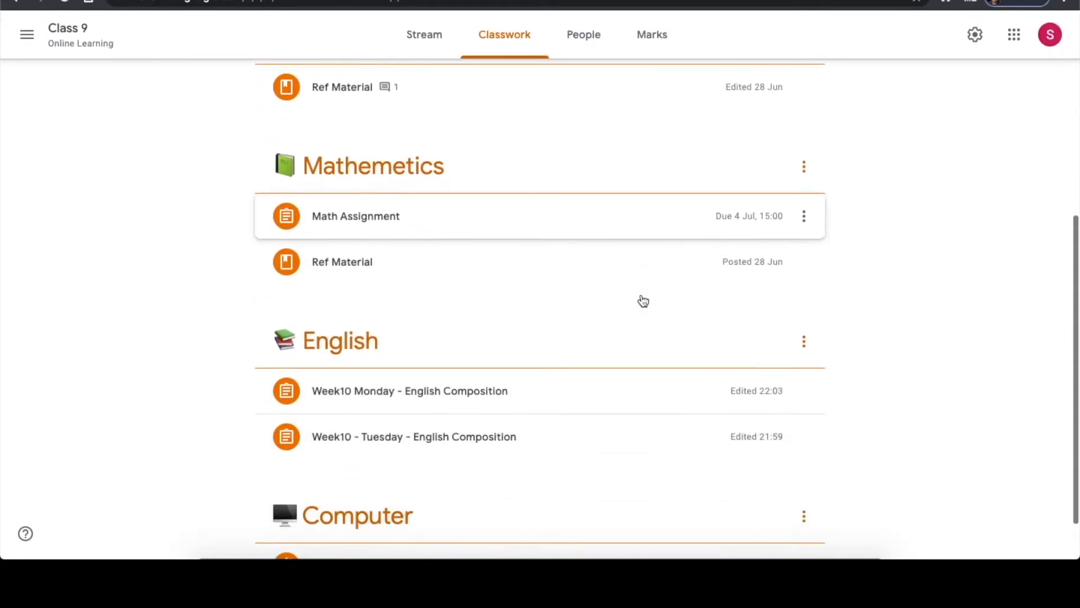
{"action": "scroll", "coordinate": [642, 299], "scroll_direction": "down", "scroll_amount": 1}
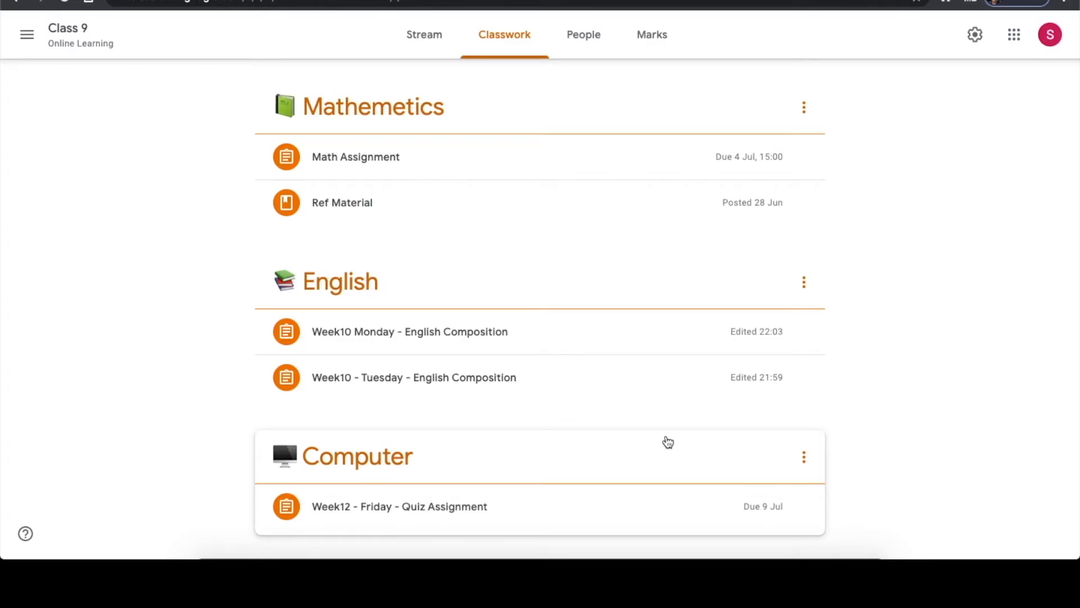
{"action": "left_click", "coordinate": [805, 456]}
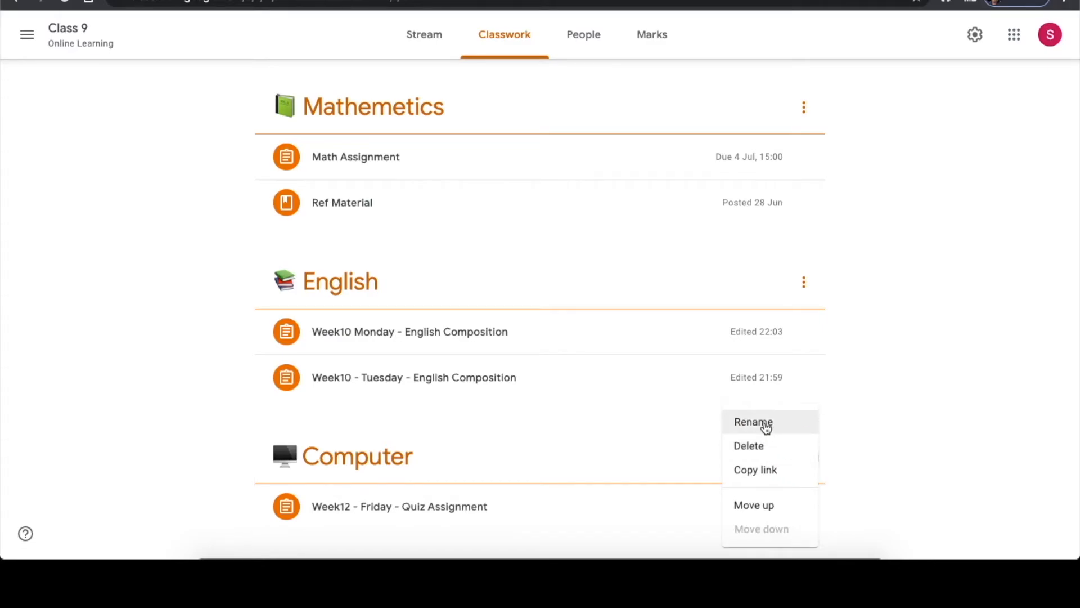
{"action": "left_click", "coordinate": [765, 423]}
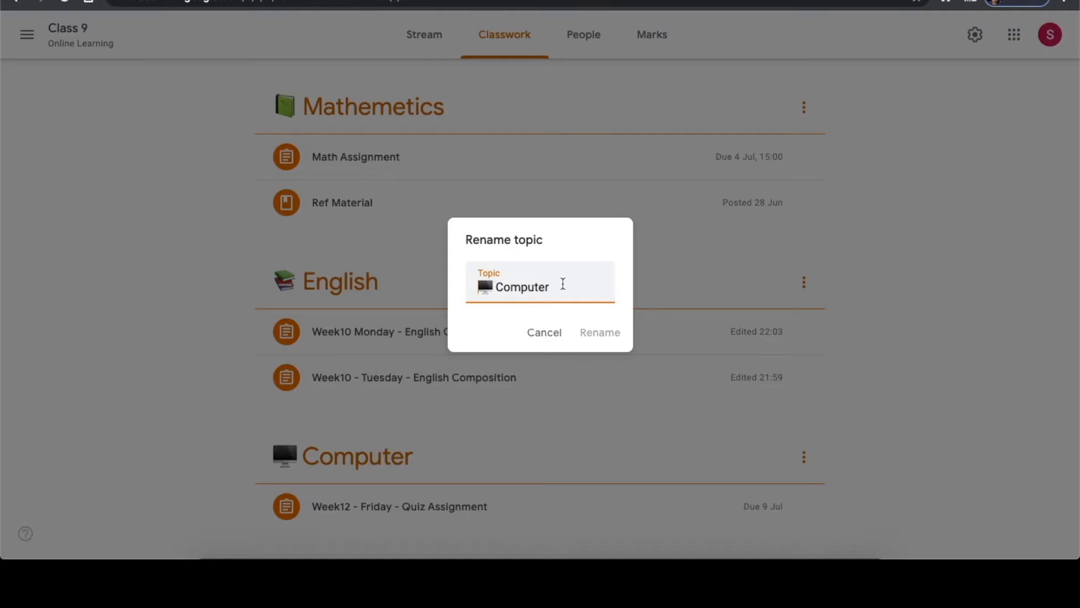
{"action": "left_click", "coordinate": [545, 336]}
Rename the Science topic so that a green book emoji precedes its name.
{"action": "scroll", "coordinate": [825, 276], "scroll_direction": "up", "scroll_amount": 3}
{"action": "scroll", "coordinate": [825, 276], "scroll_direction": "up", "scroll_amount": 4}
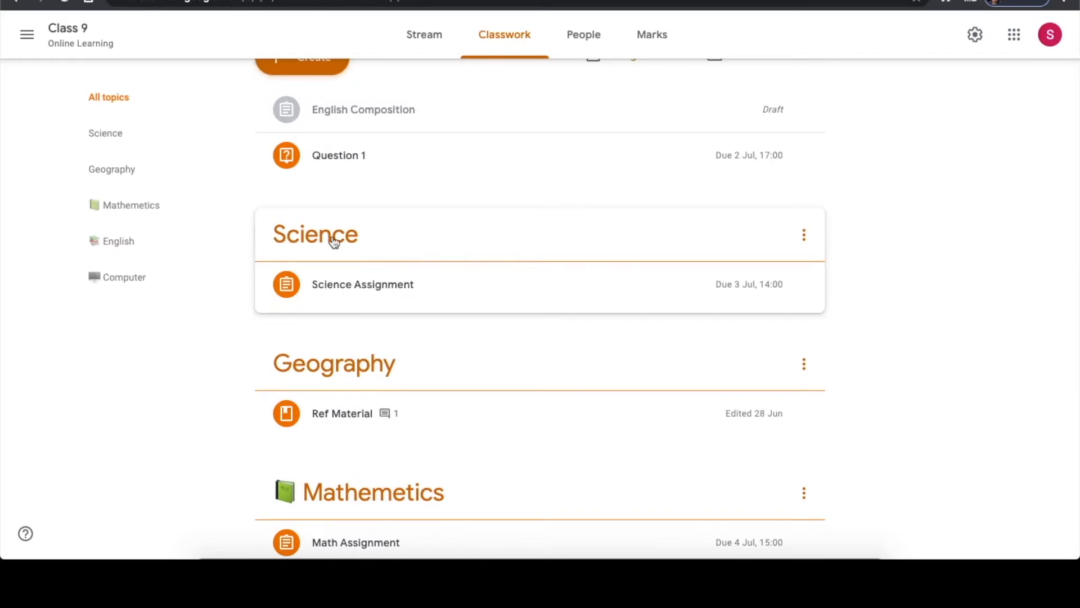
{"action": "left_click", "coordinate": [807, 234]}
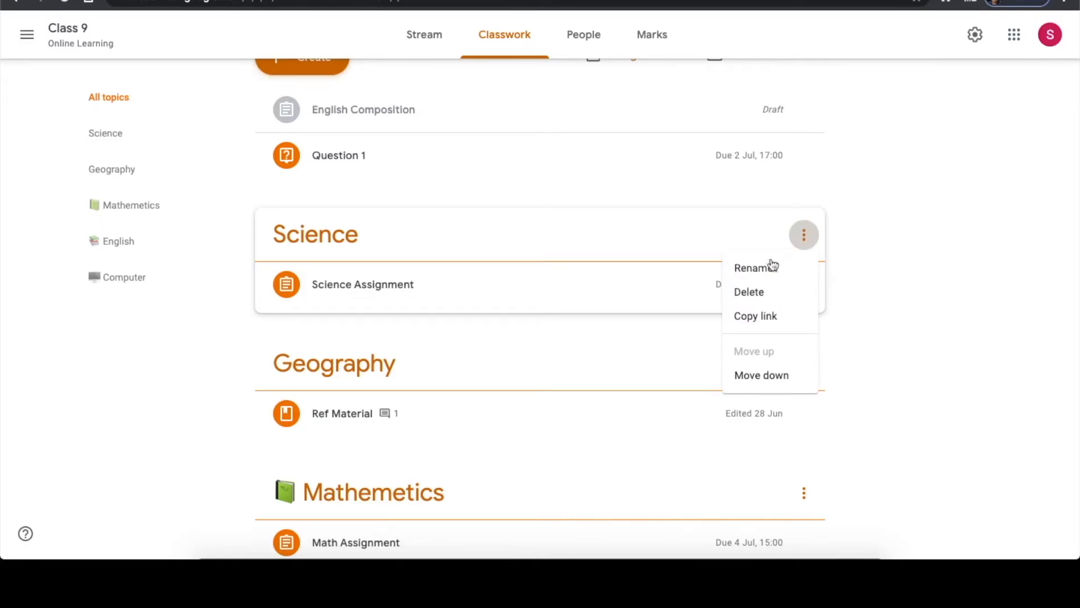
{"action": "left_click", "coordinate": [757, 270]}
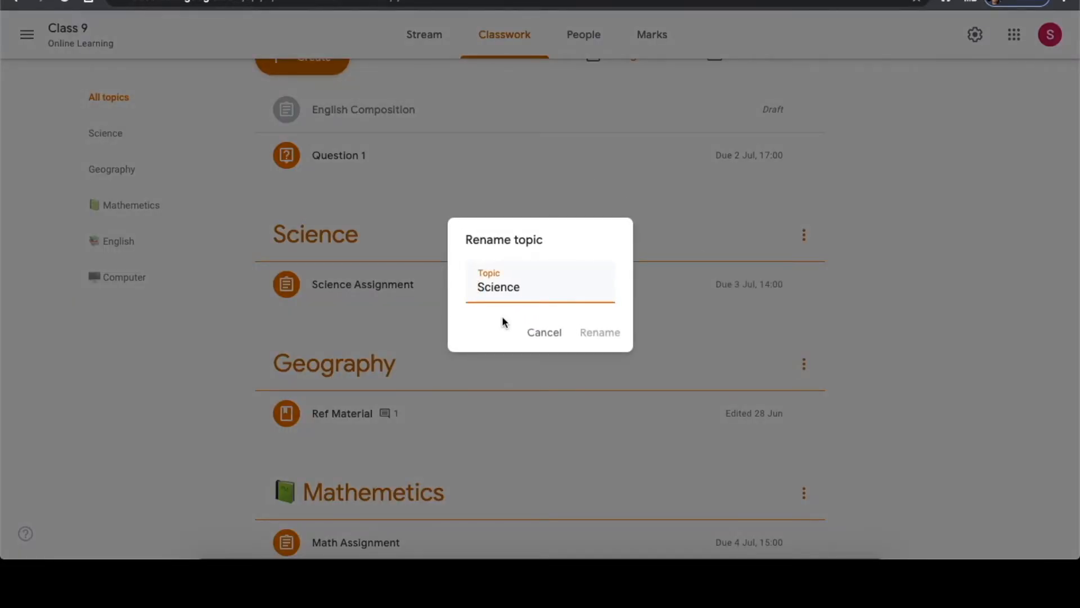
{"action": "type", "text": "📗"}
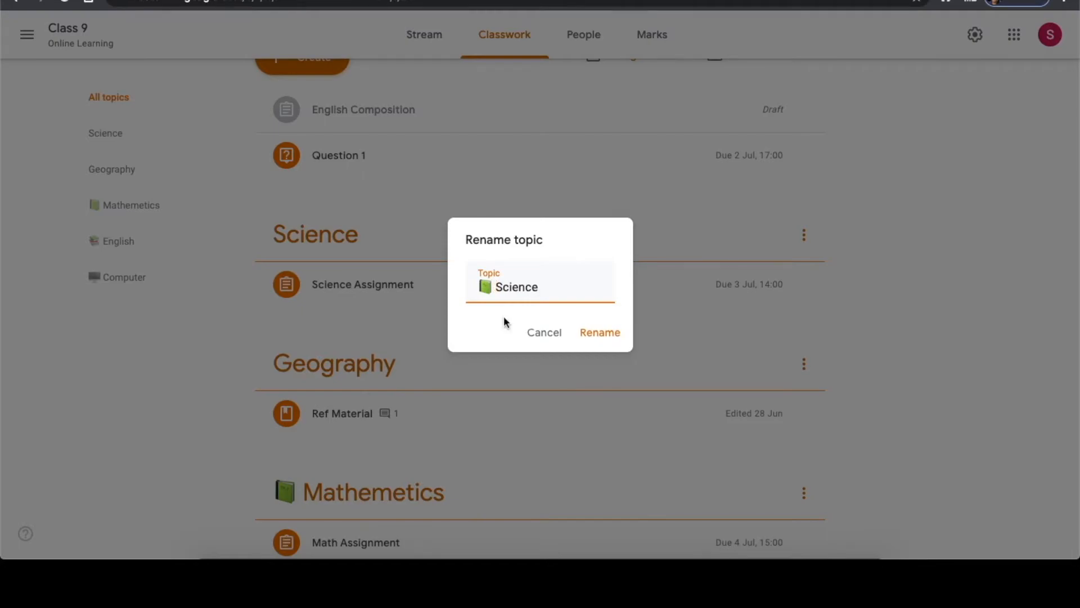
{"action": "left_click", "coordinate": [601, 333]}
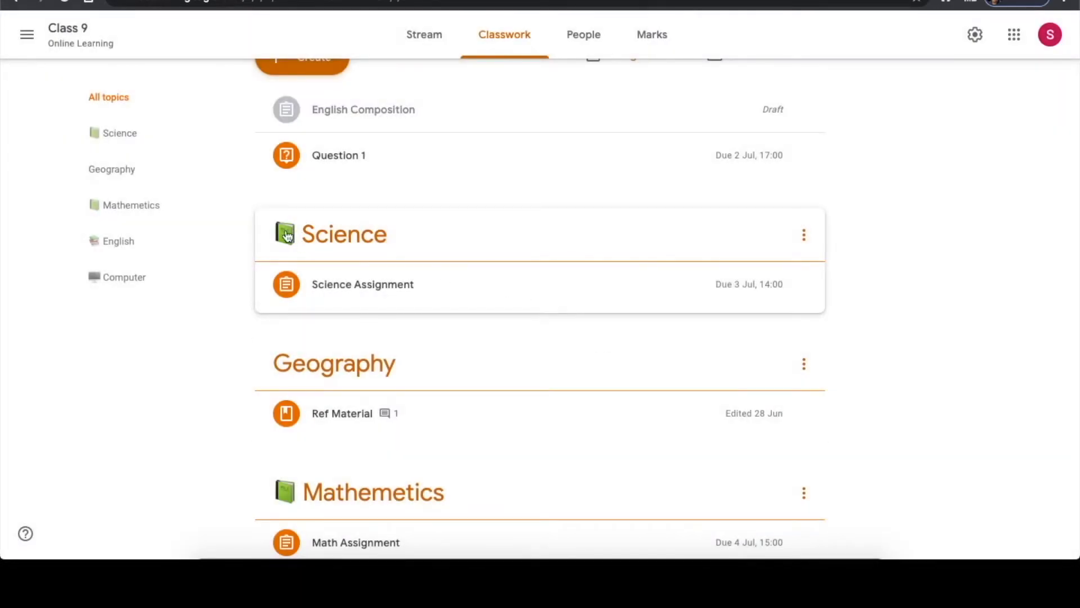
Switch to the EmojiCopy site and copy the red circle symbol.
{"action": "scroll", "coordinate": [873, 158], "scroll_direction": "up", "scroll_amount": 2}
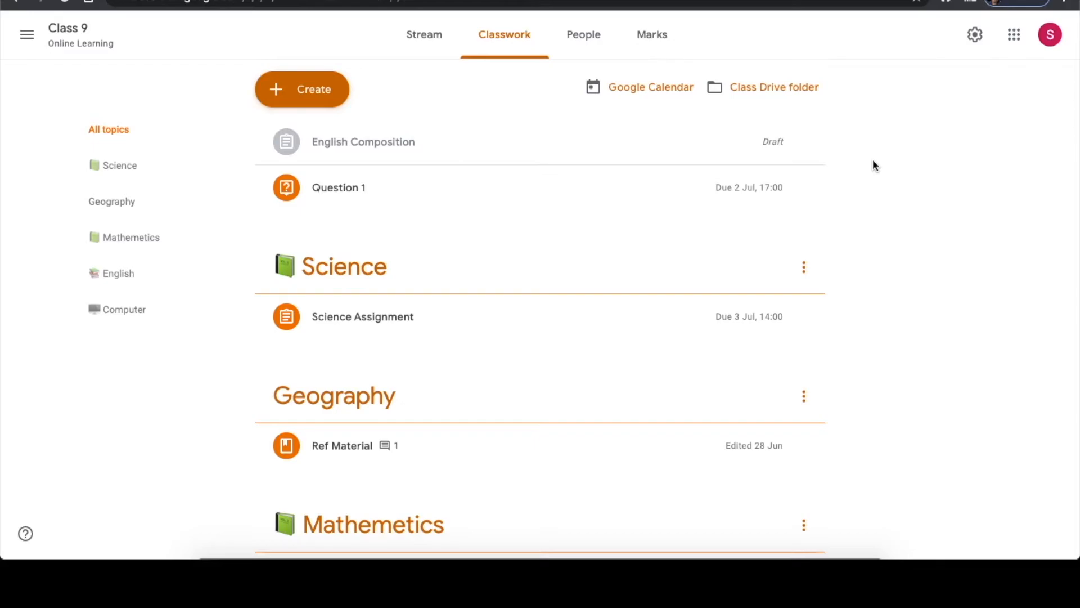
{"action": "scroll", "coordinate": [870, 229], "scroll_direction": "down", "scroll_amount": 2}
{"action": "scroll", "coordinate": [871, 231], "scroll_direction": "down", "scroll_amount": 1}
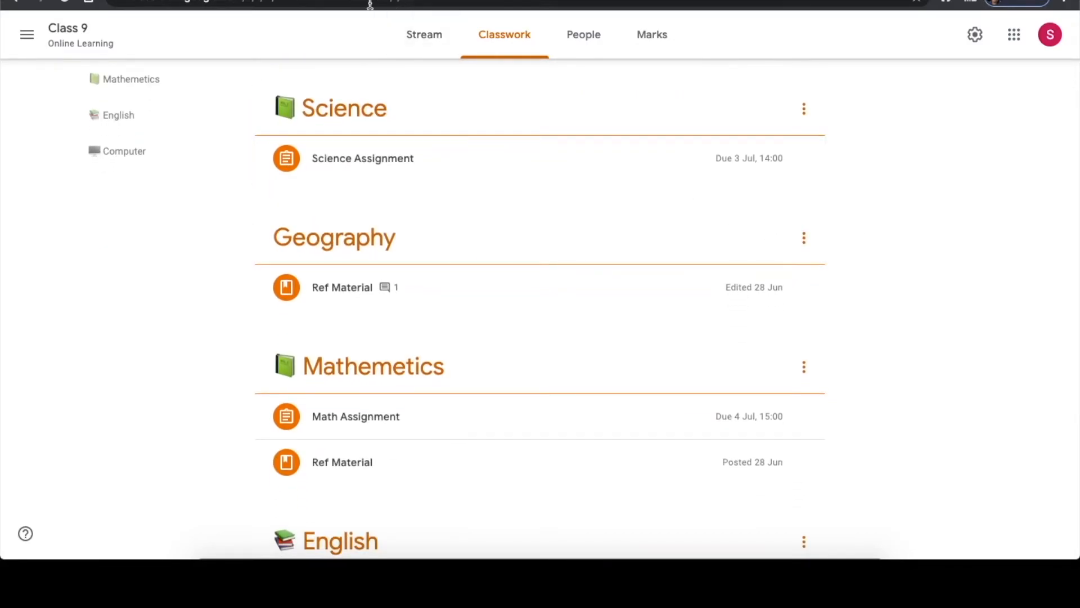
{"action": "left_click", "coordinate": [307, 1]}
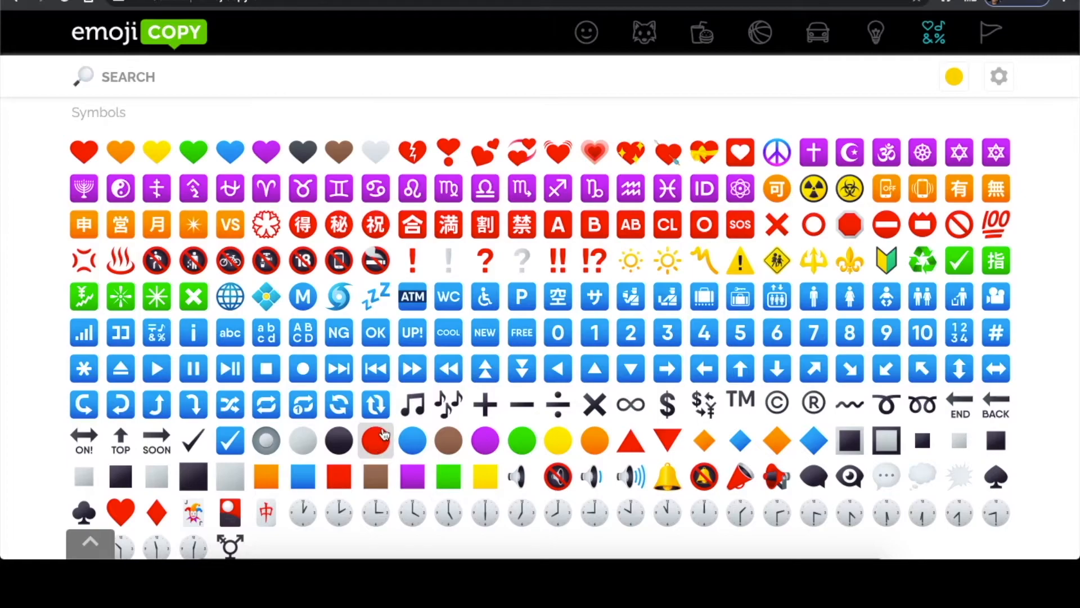
{"action": "left_click", "coordinate": [374, 442]}
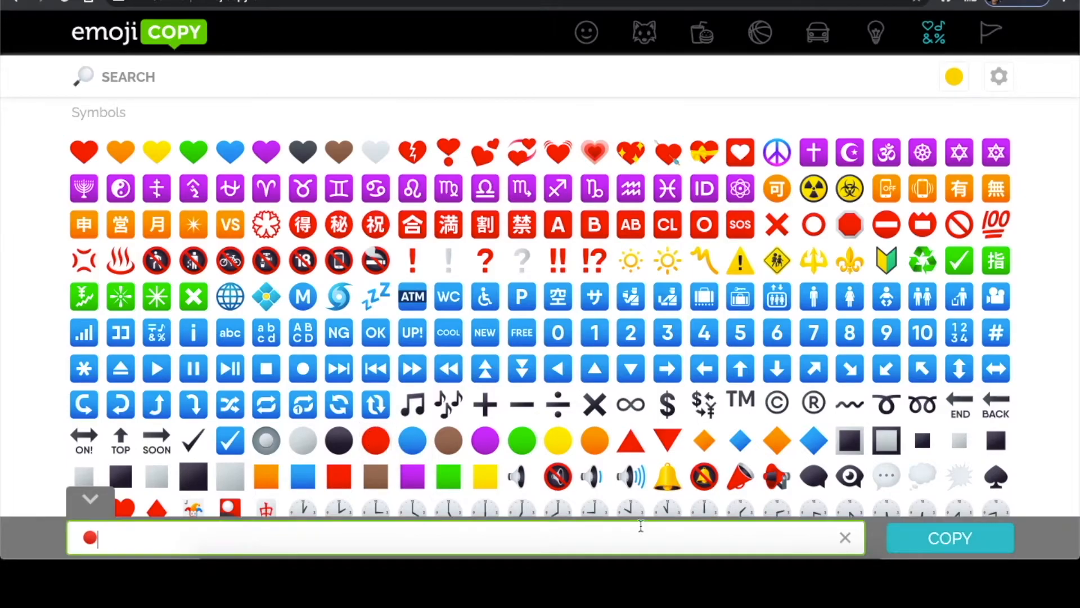
{"action": "left_click", "coordinate": [930, 539]}
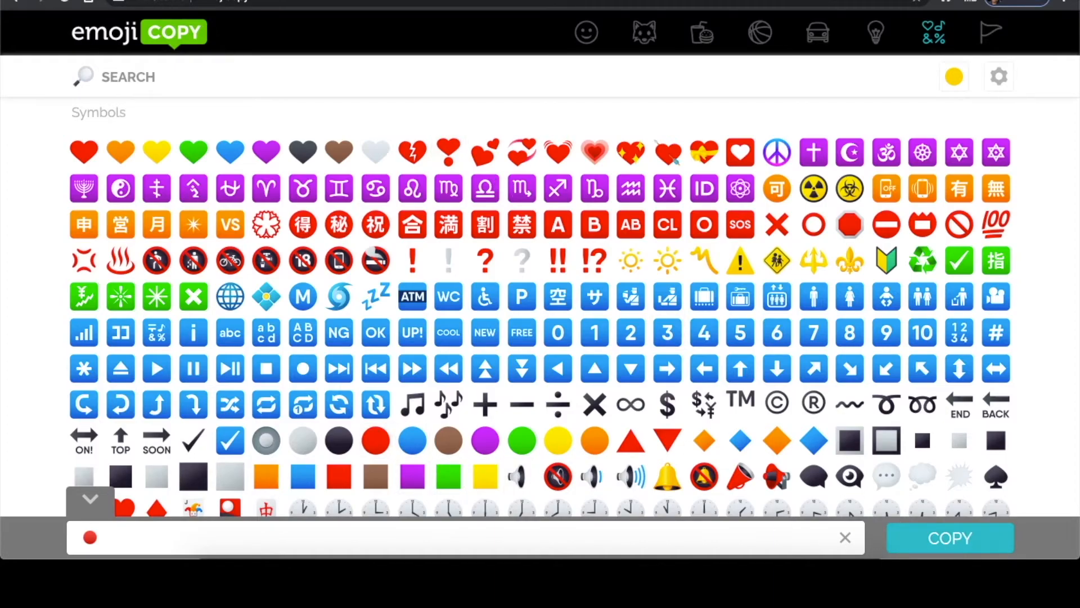
Back in the Class 9 classwork, put the copied red circle in front of the Science Assignment title and save the assignment.
{"action": "key", "text": "ctrl+shift+Tab"}
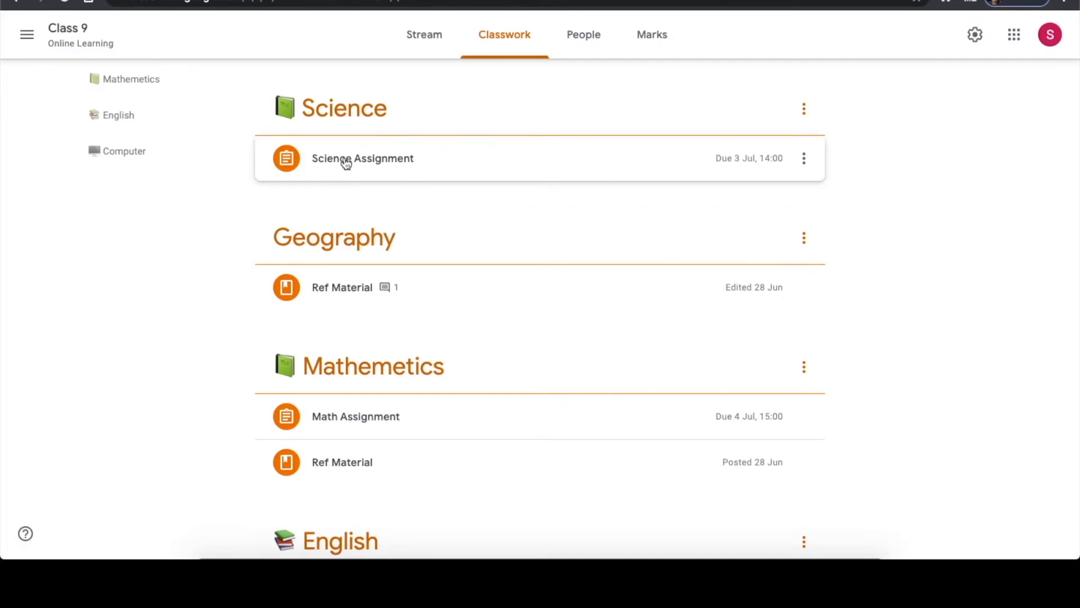
{"action": "left_click", "coordinate": [804, 158]}
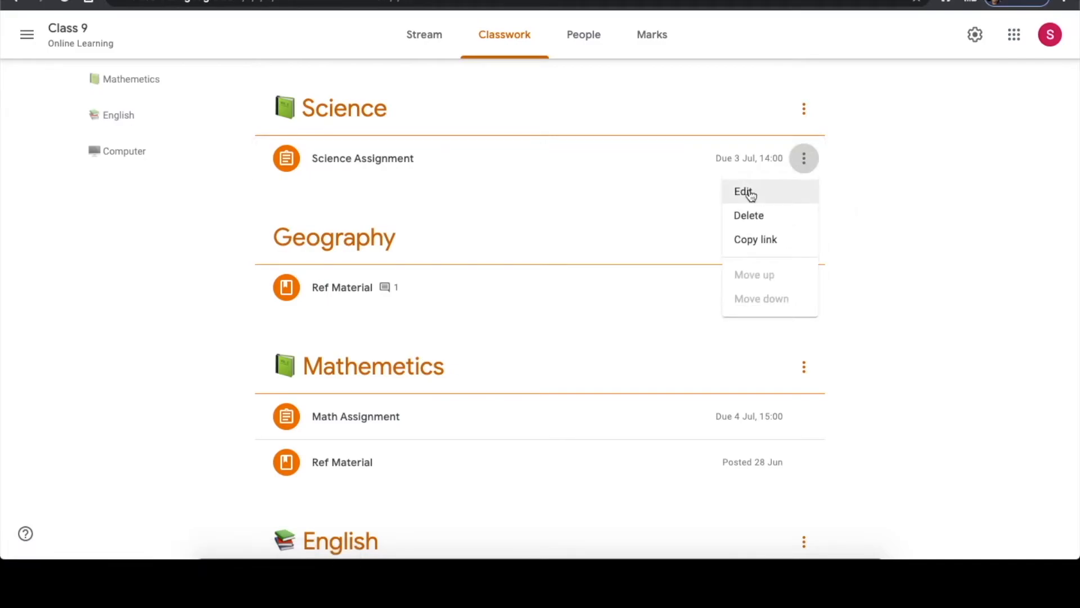
{"action": "left_click", "coordinate": [750, 194]}
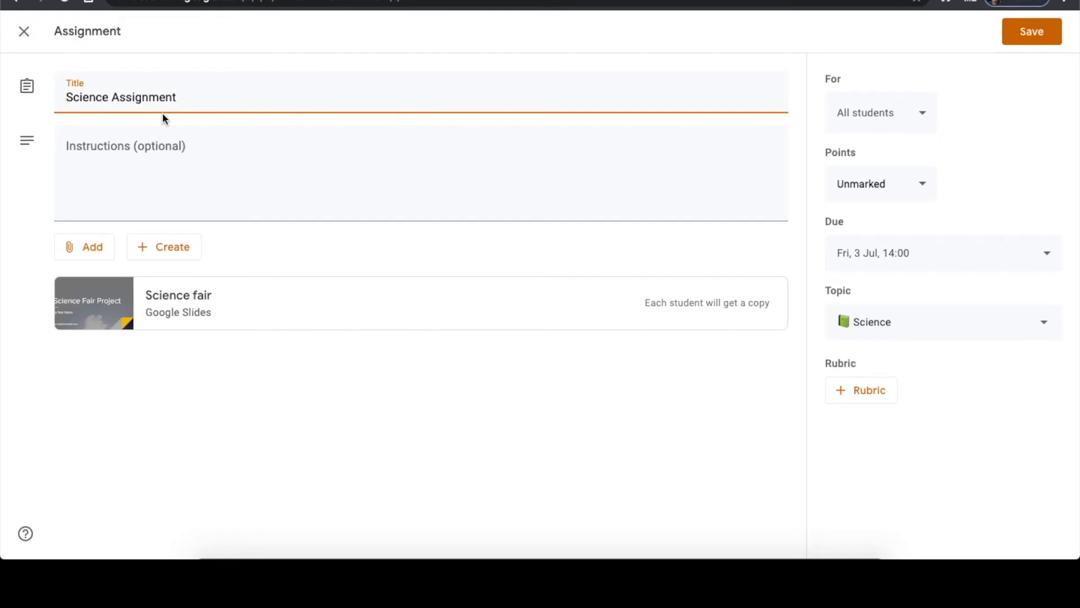
{"action": "key", "text": "ctrl+v"}
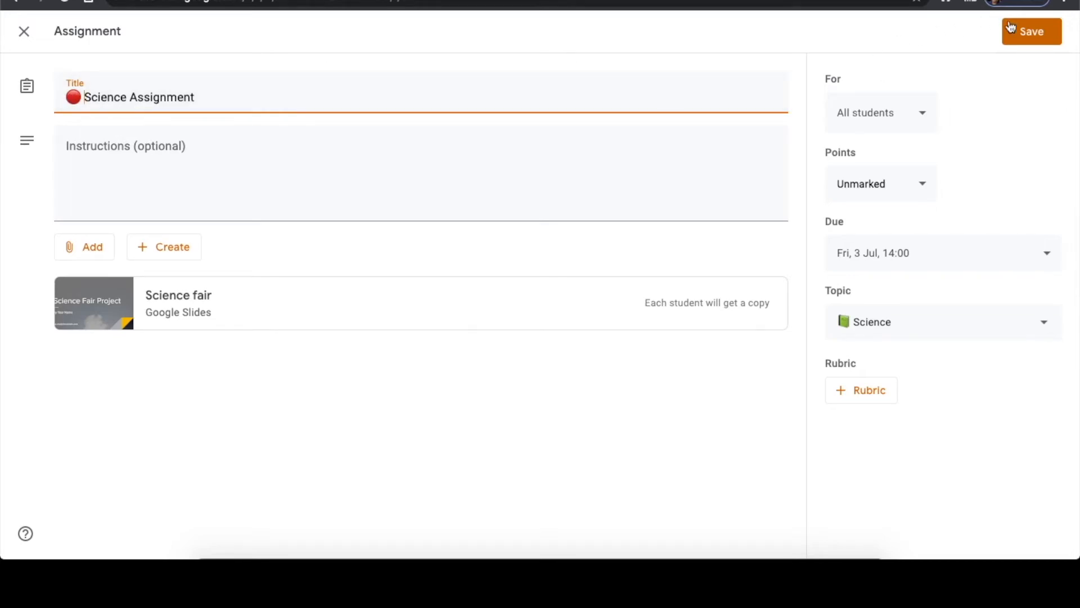
{"action": "left_click", "coordinate": [1020, 30]}
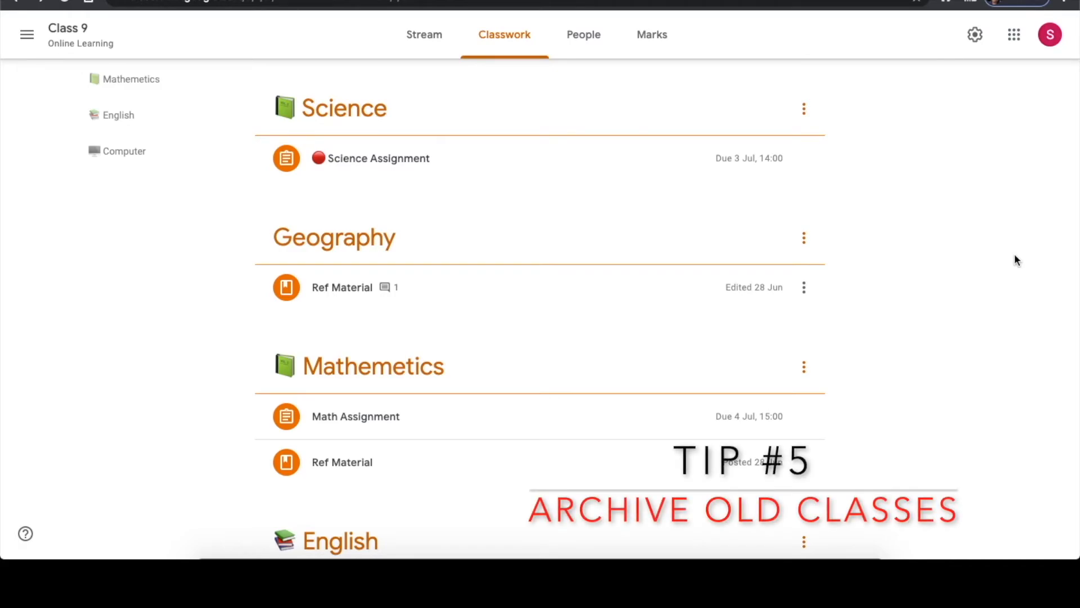
Go to the overview of all classes and archive Class 4.
{"action": "scroll", "coordinate": [1014, 254], "scroll_direction": "up", "scroll_amount": 3}
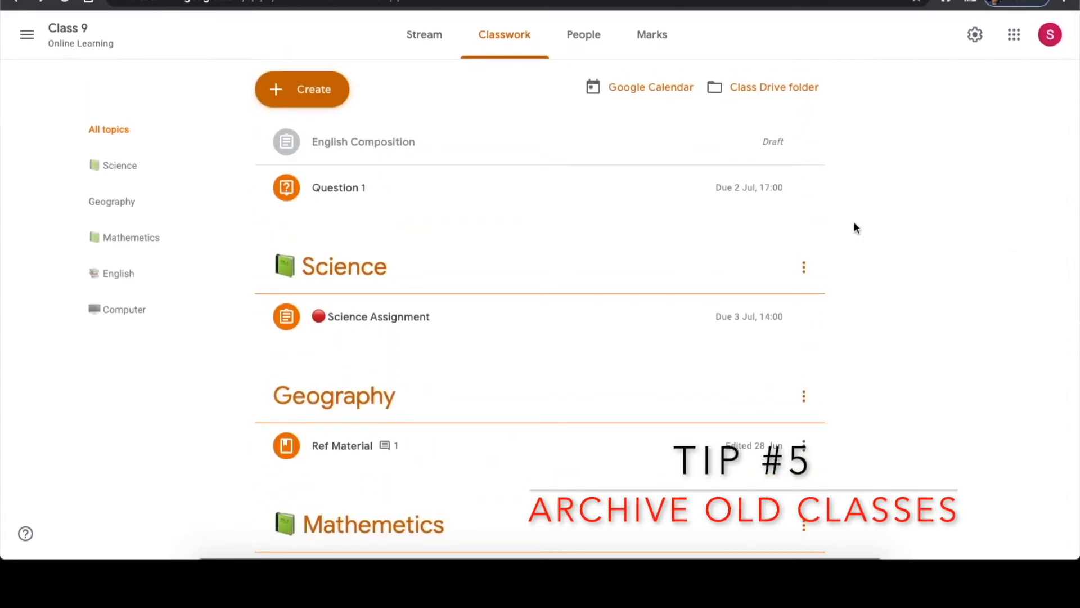
{"action": "left_click", "coordinate": [27, 34]}
{"action": "left_click", "coordinate": [86, 43]}
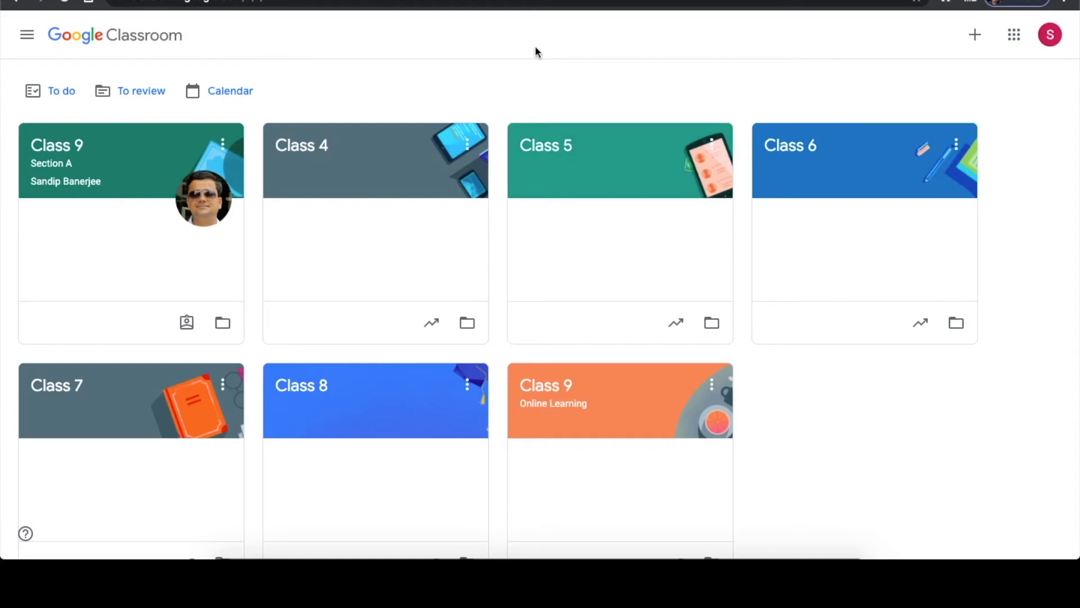
{"action": "left_click", "coordinate": [468, 148]}
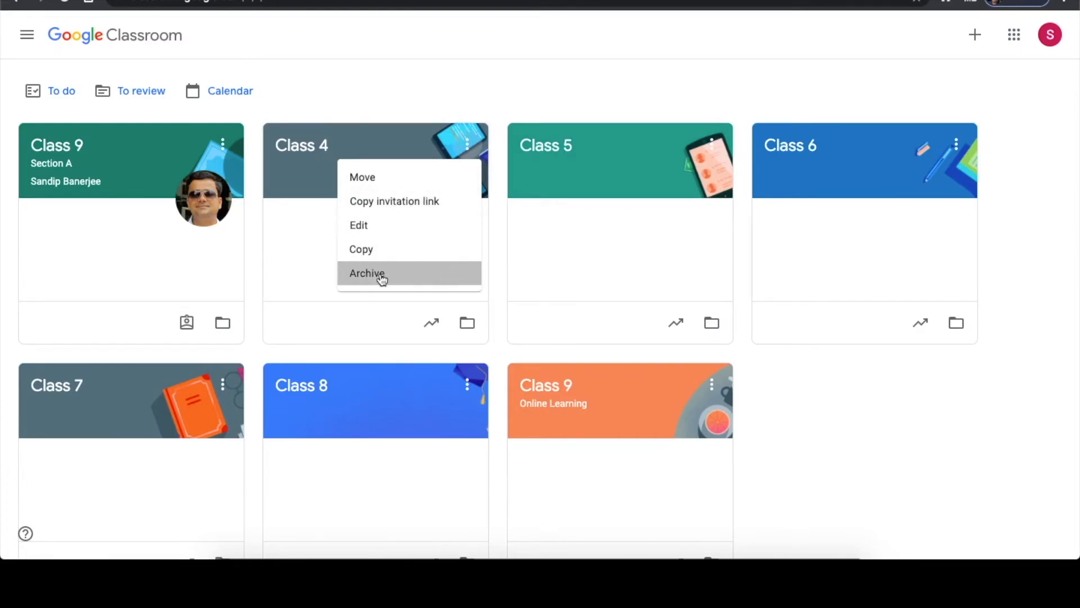
{"action": "left_click", "coordinate": [381, 276]}
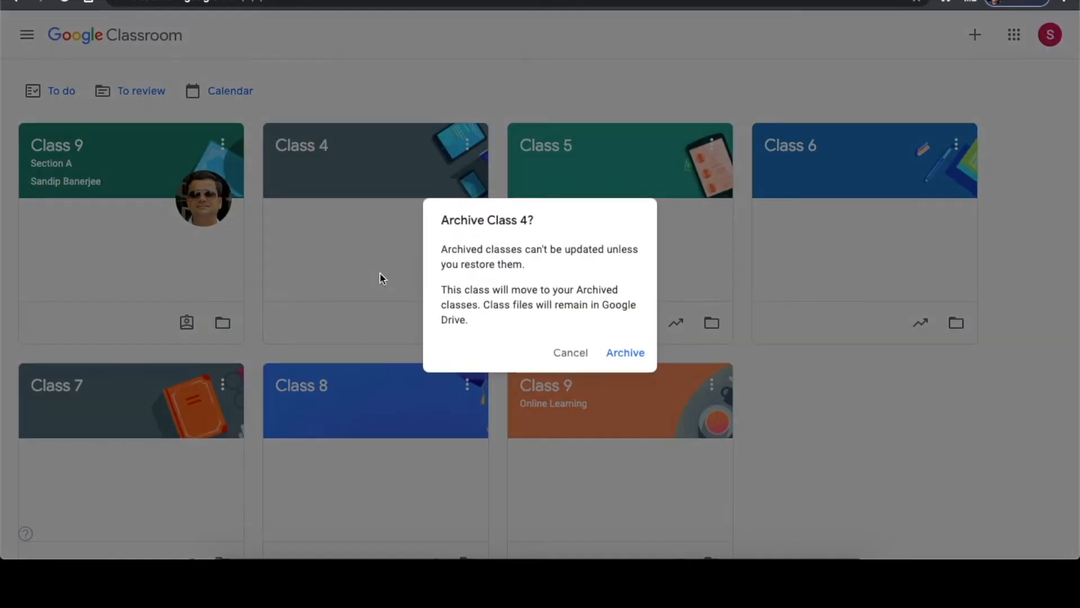
{"action": "left_click", "coordinate": [626, 355]}
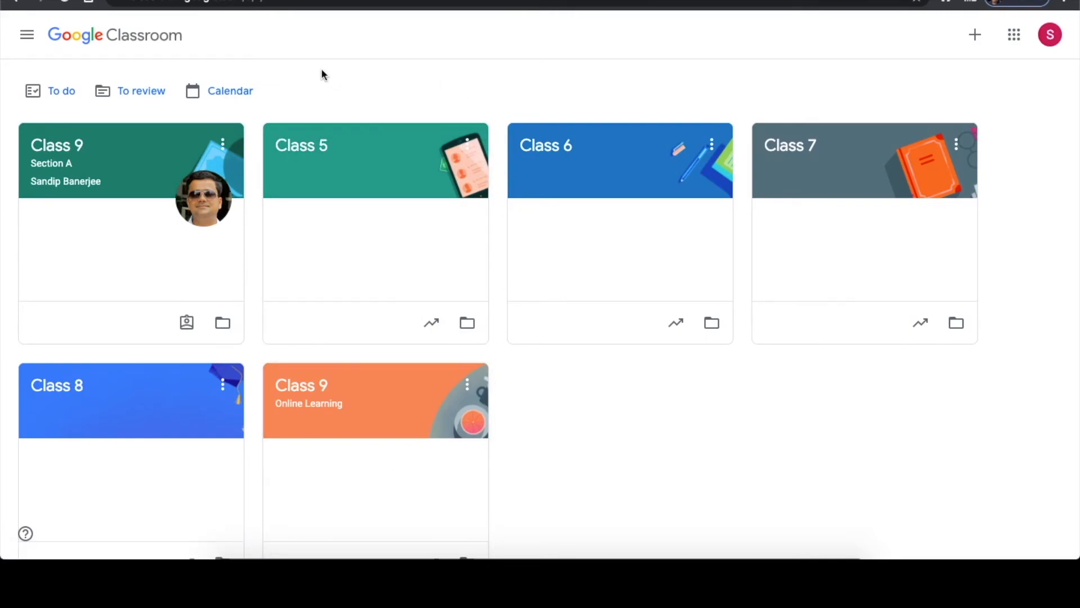
Open the archived classes and restore Class 4.
{"action": "left_click", "coordinate": [27, 34]}
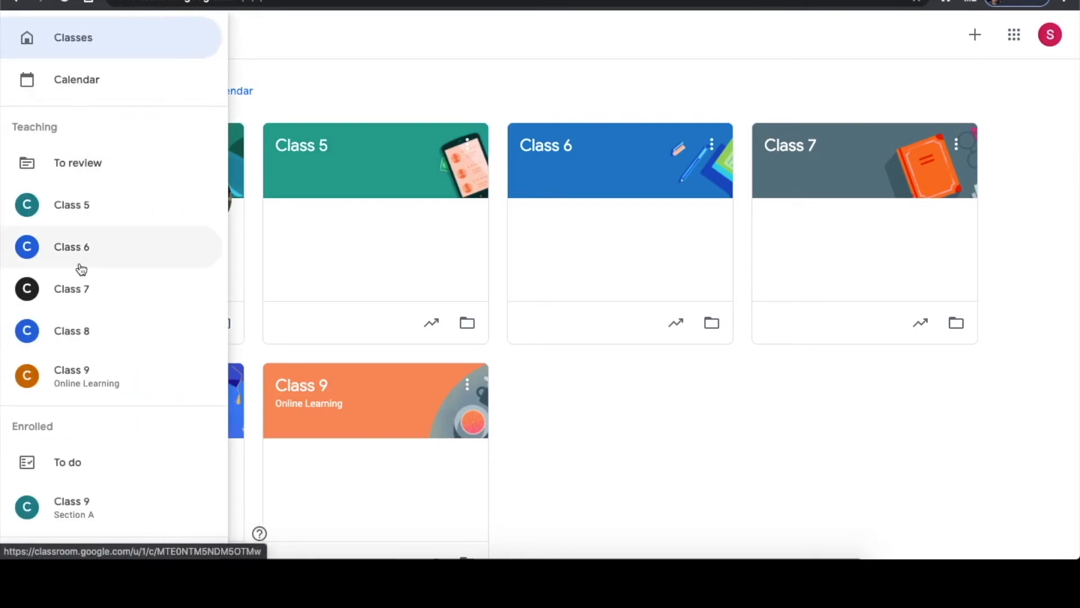
{"action": "scroll", "coordinate": [79, 268], "scroll_direction": "down", "scroll_amount": 2}
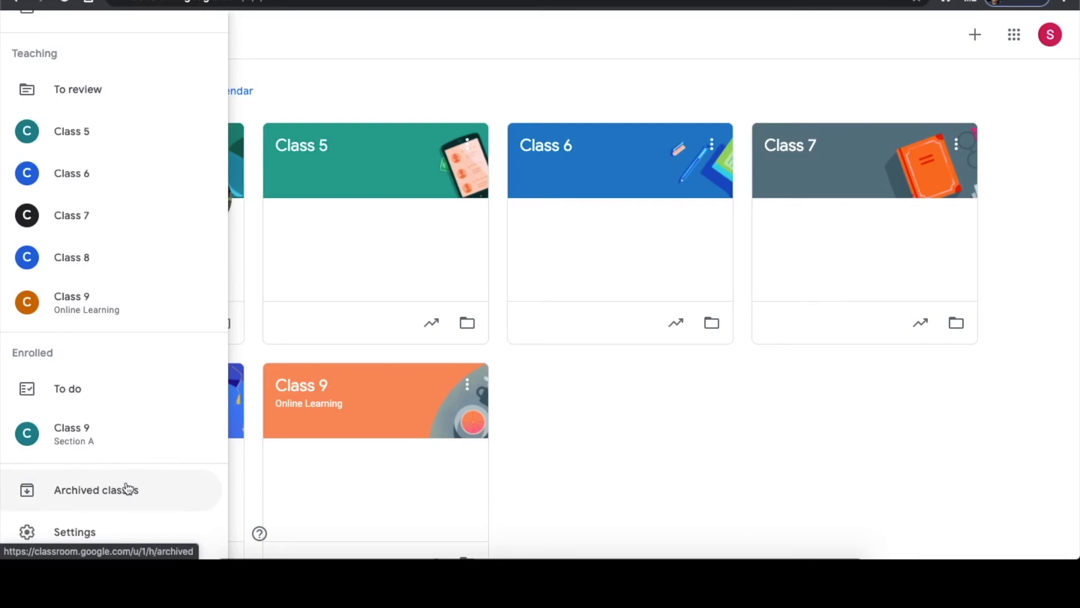
{"action": "left_click", "coordinate": [103, 490]}
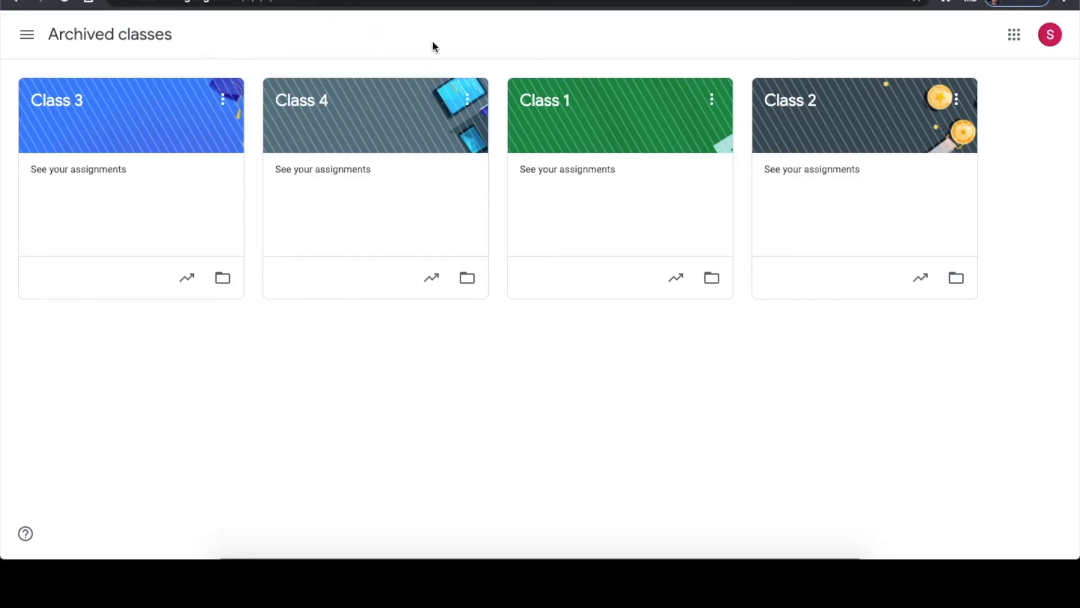
{"action": "left_click", "coordinate": [468, 102]}
{"action": "left_click", "coordinate": [411, 180]}
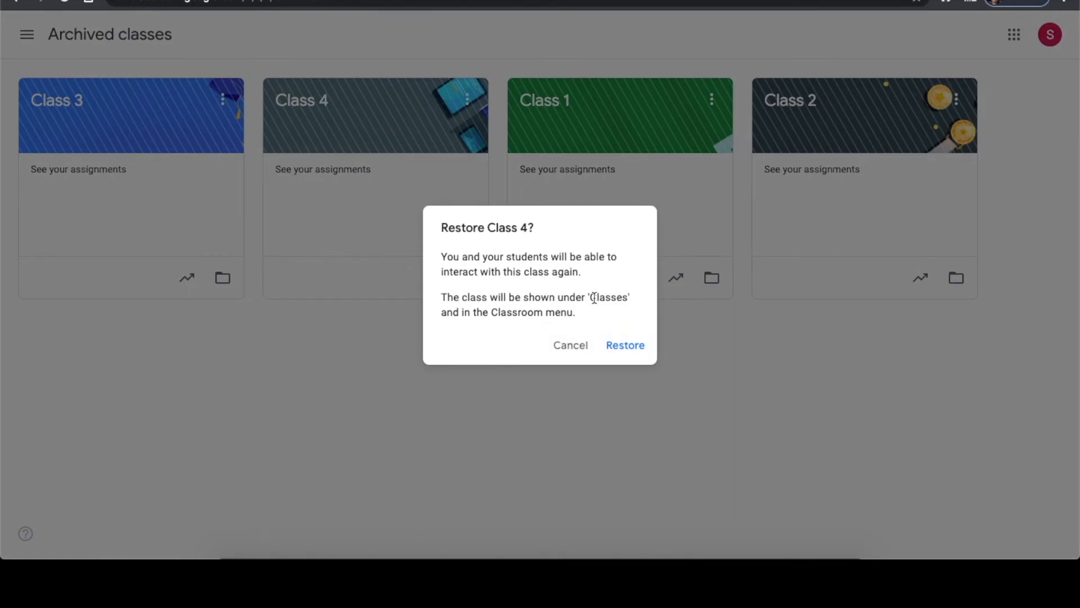
{"action": "left_click", "coordinate": [626, 345]}
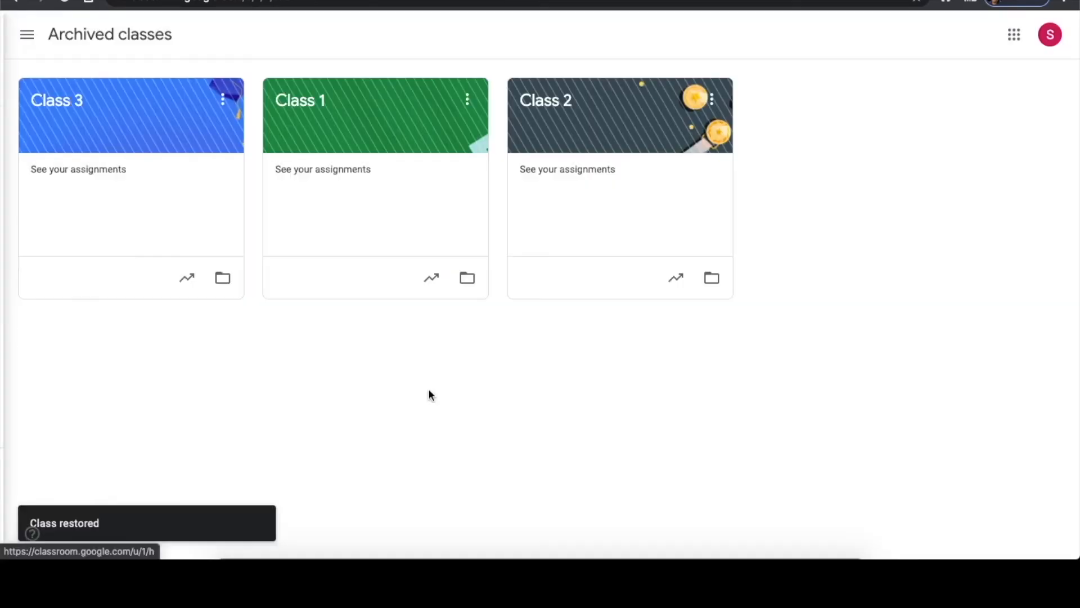
Return to the classes overview, open Class 6 and apply the Maths & Science theme with the compass and yellow set square.
{"action": "left_click", "coordinate": [27, 34]}
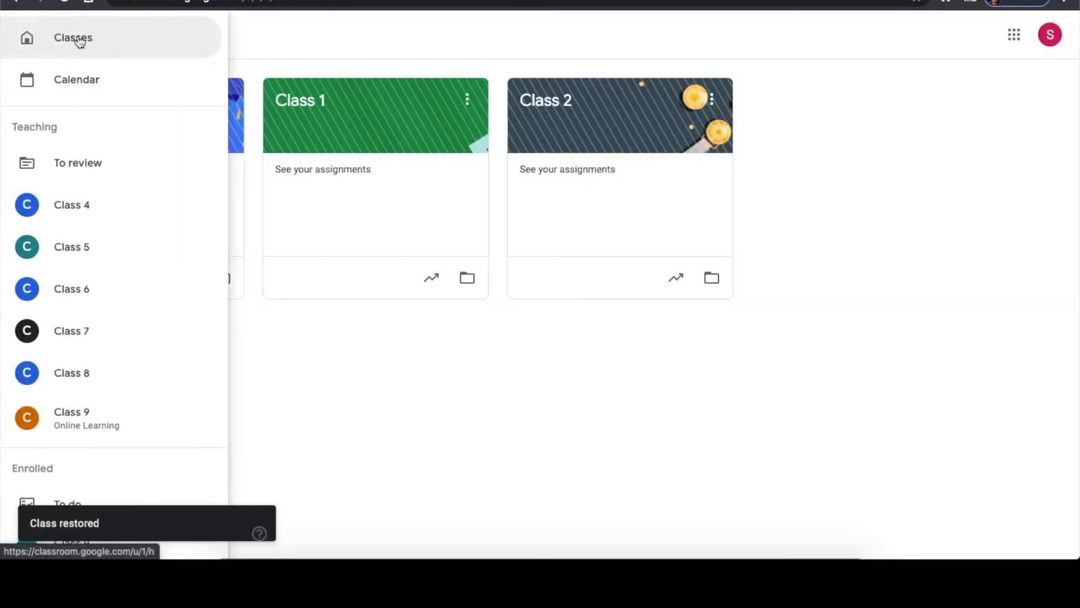
{"action": "left_click", "coordinate": [76, 38]}
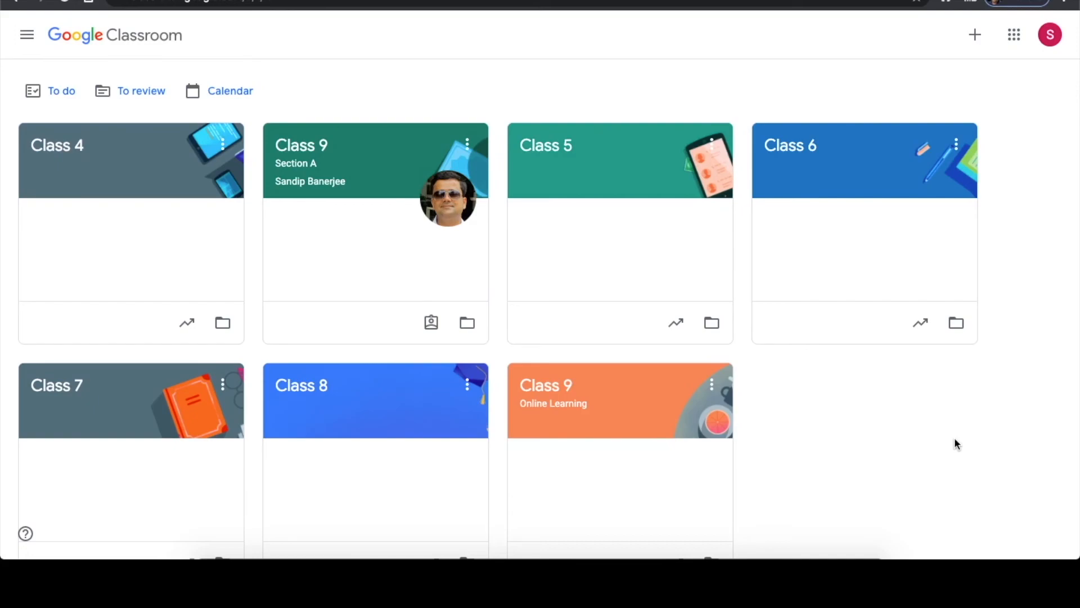
{"action": "left_click", "coordinate": [789, 145]}
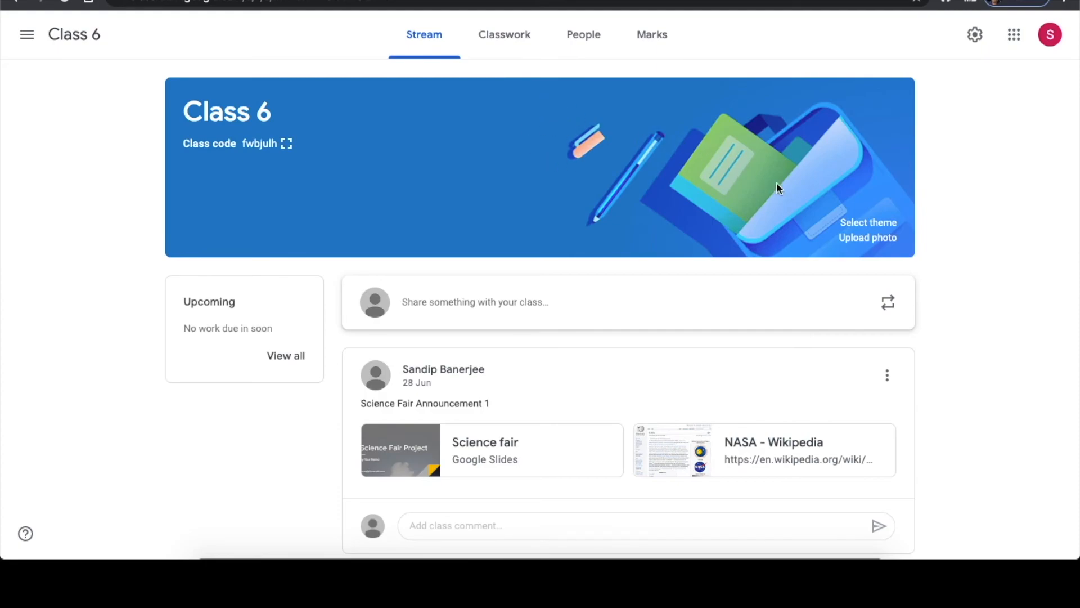
{"action": "left_click", "coordinate": [865, 224]}
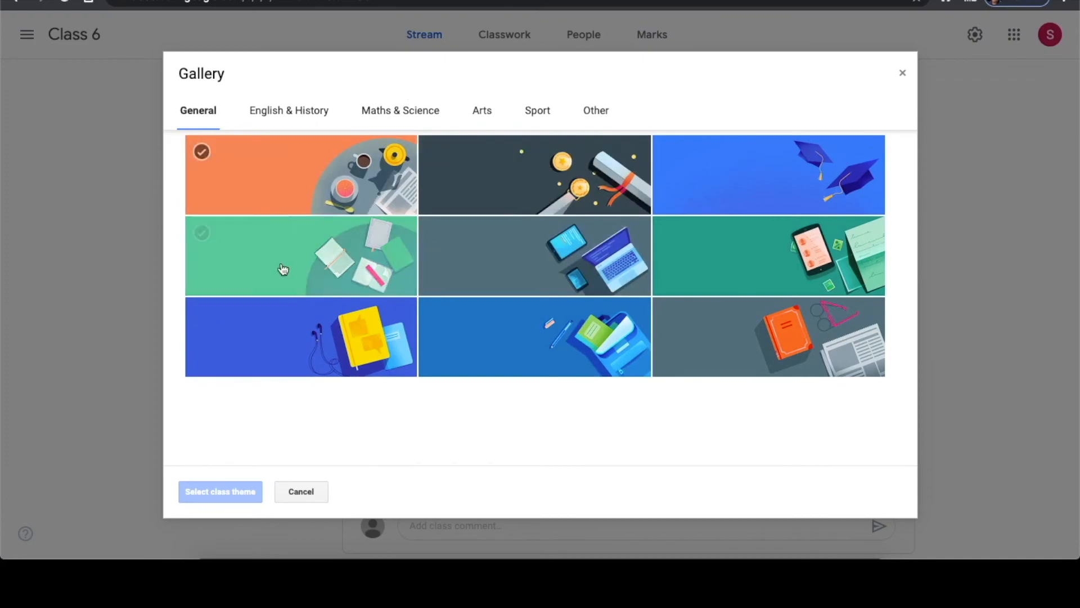
{"action": "left_click", "coordinate": [408, 114]}
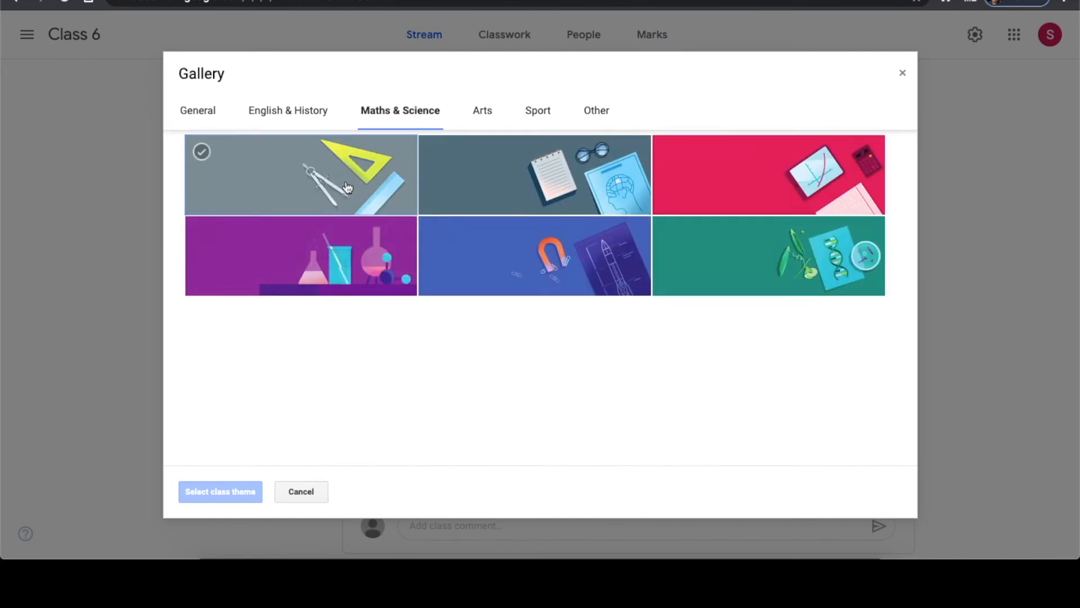
{"action": "left_click", "coordinate": [339, 160]}
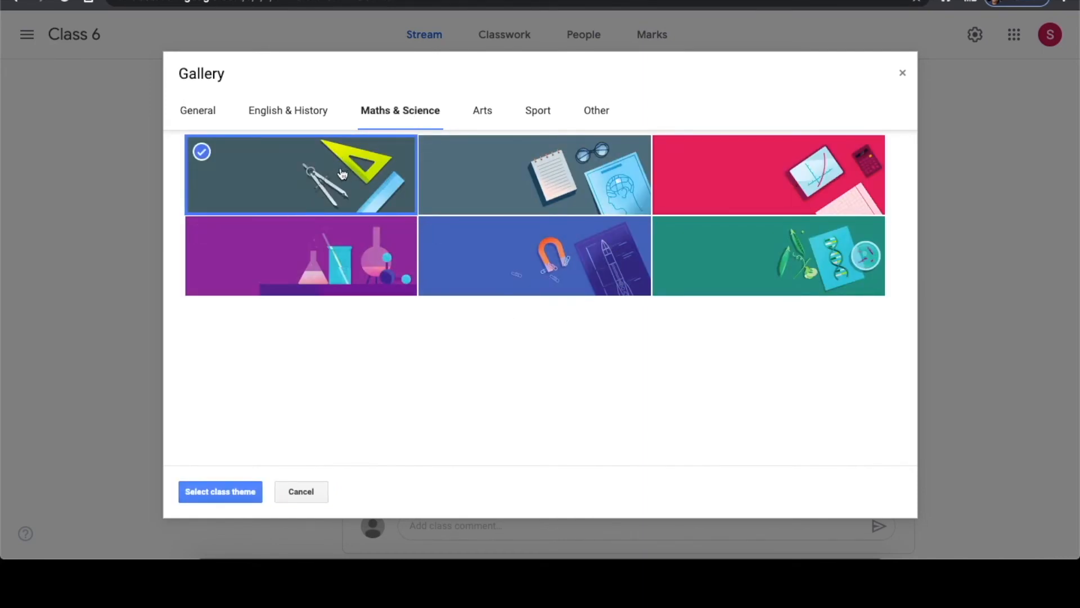
{"action": "left_click", "coordinate": [230, 492]}
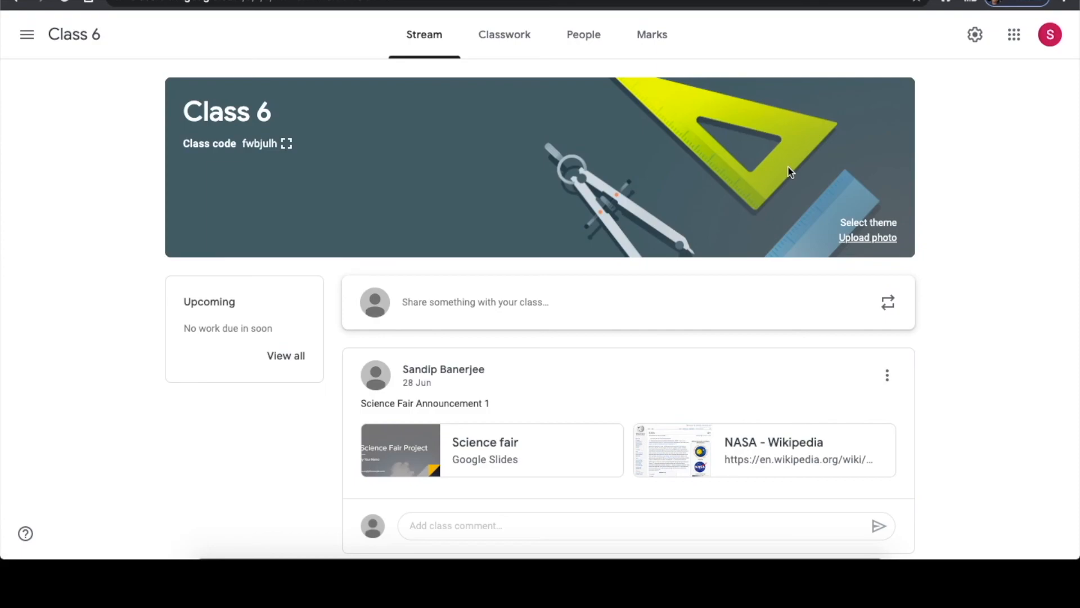
Browse the Class 6 theme gallery through English & History, Maths & Science, Arts, Sport and Other, and close it without choosing a theme.
{"action": "left_click", "coordinate": [873, 224]}
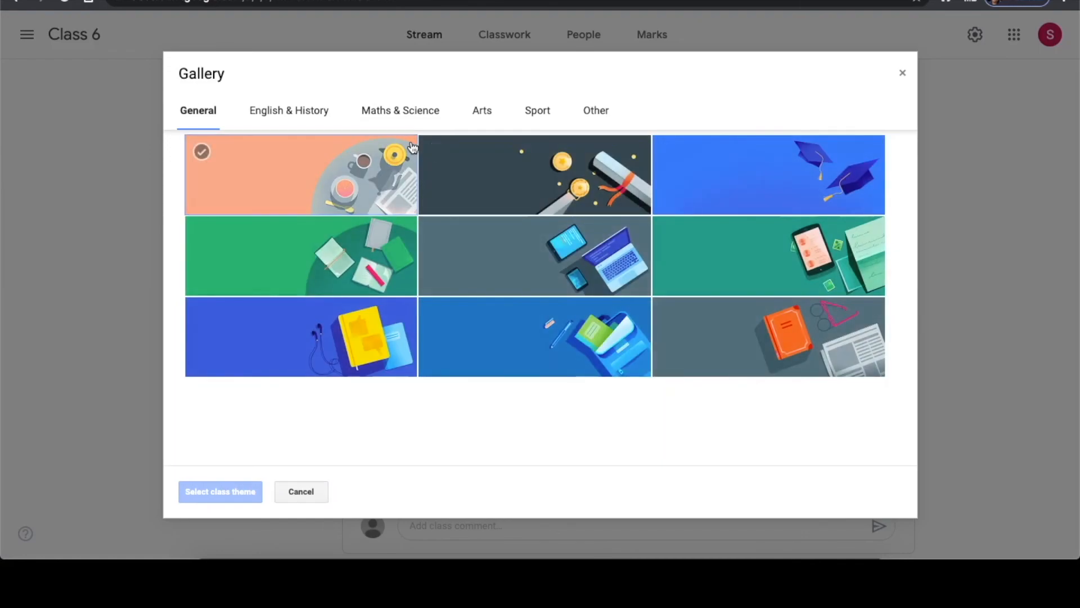
{"action": "left_click", "coordinate": [270, 113]}
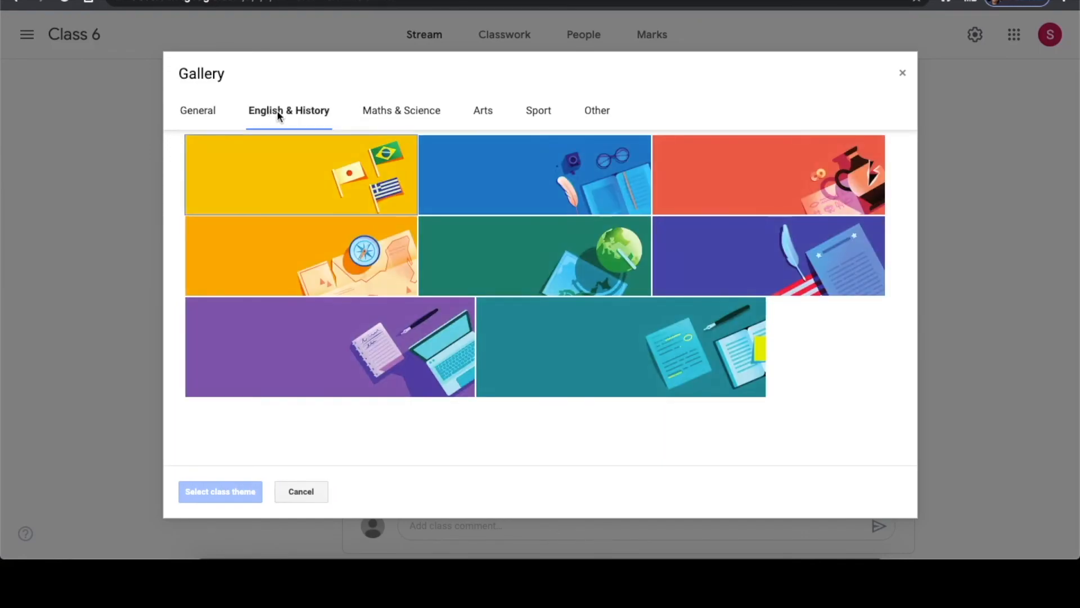
{"action": "left_click", "coordinate": [404, 111]}
{"action": "left_click", "coordinate": [482, 111]}
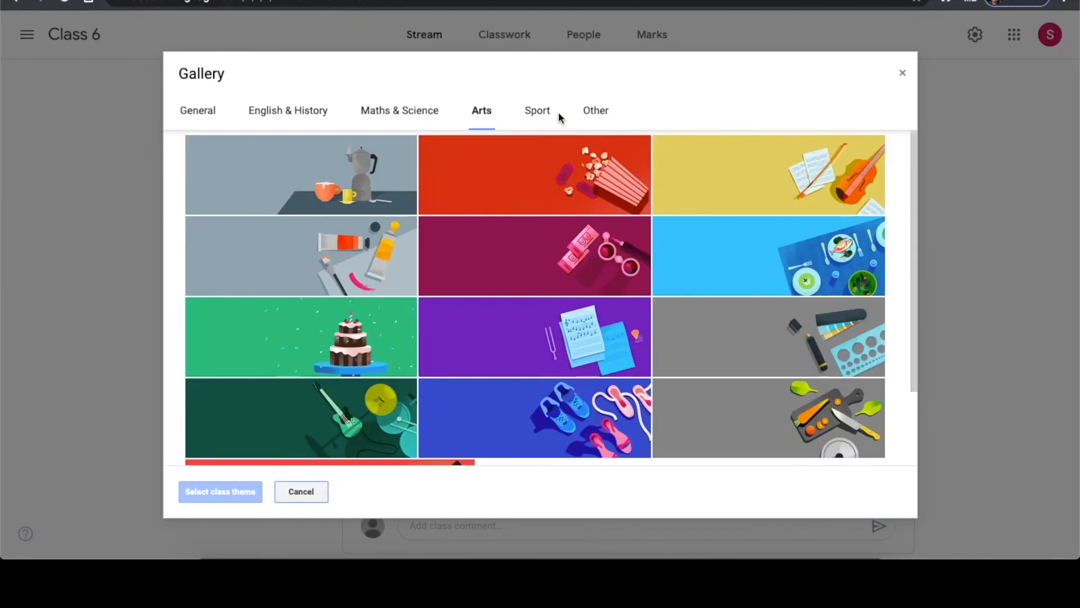
{"action": "left_click", "coordinate": [536, 111]}
{"action": "left_click", "coordinate": [590, 117]}
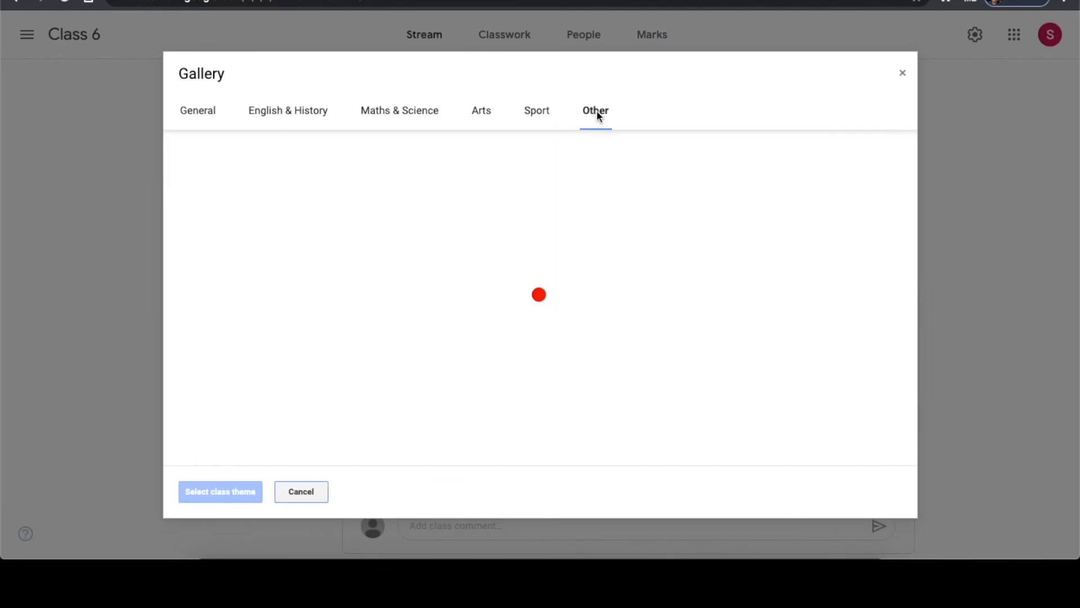
{"action": "scroll", "coordinate": [769, 166], "scroll_direction": "down", "scroll_amount": 2}
{"action": "scroll", "coordinate": [788, 225], "scroll_direction": "up", "scroll_amount": 2}
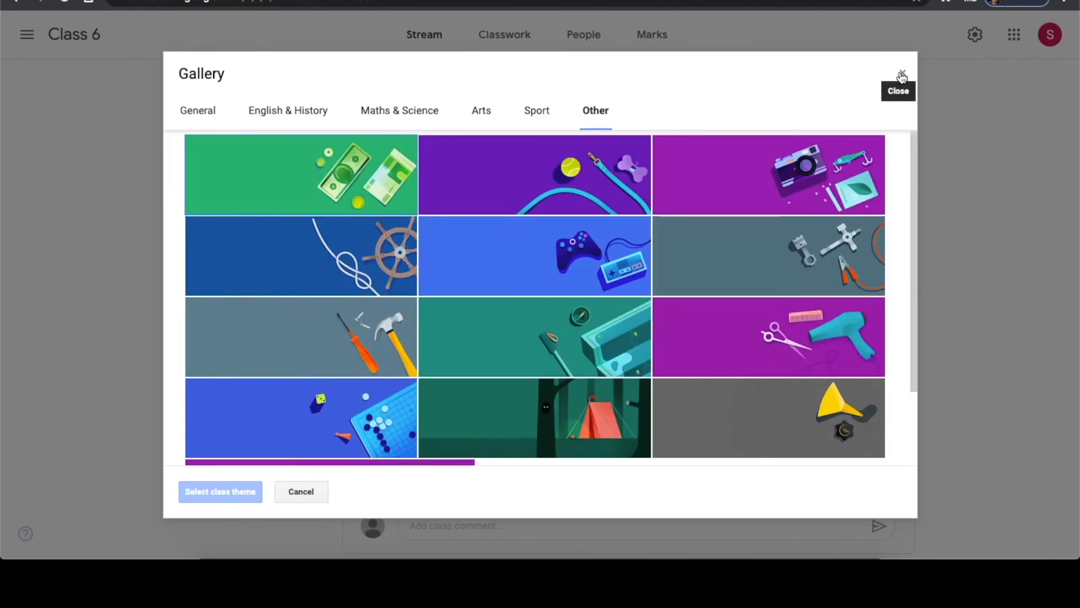
{"action": "left_click", "coordinate": [903, 73]}
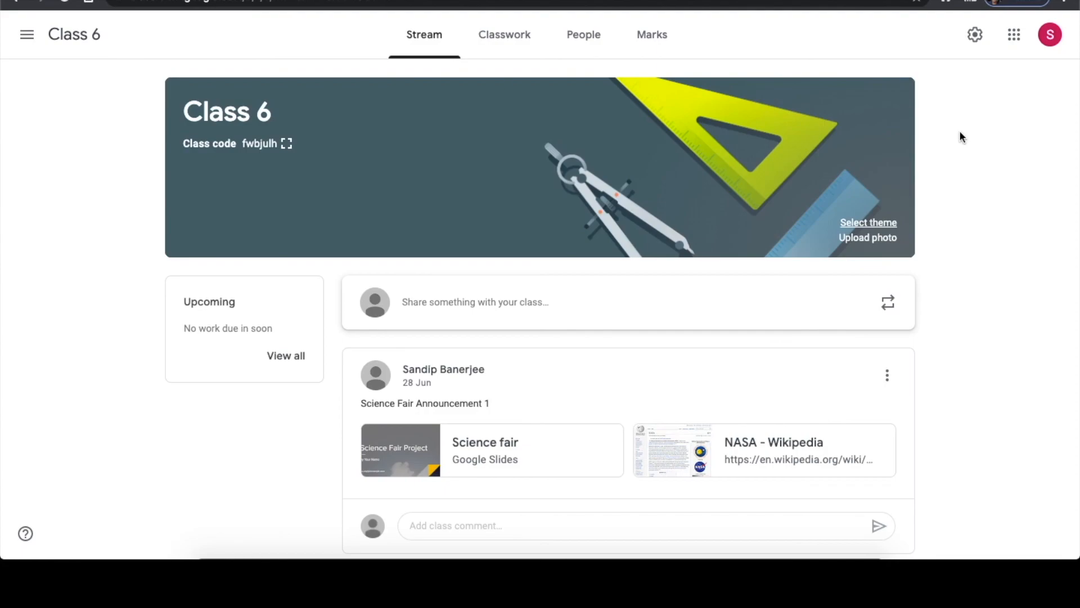